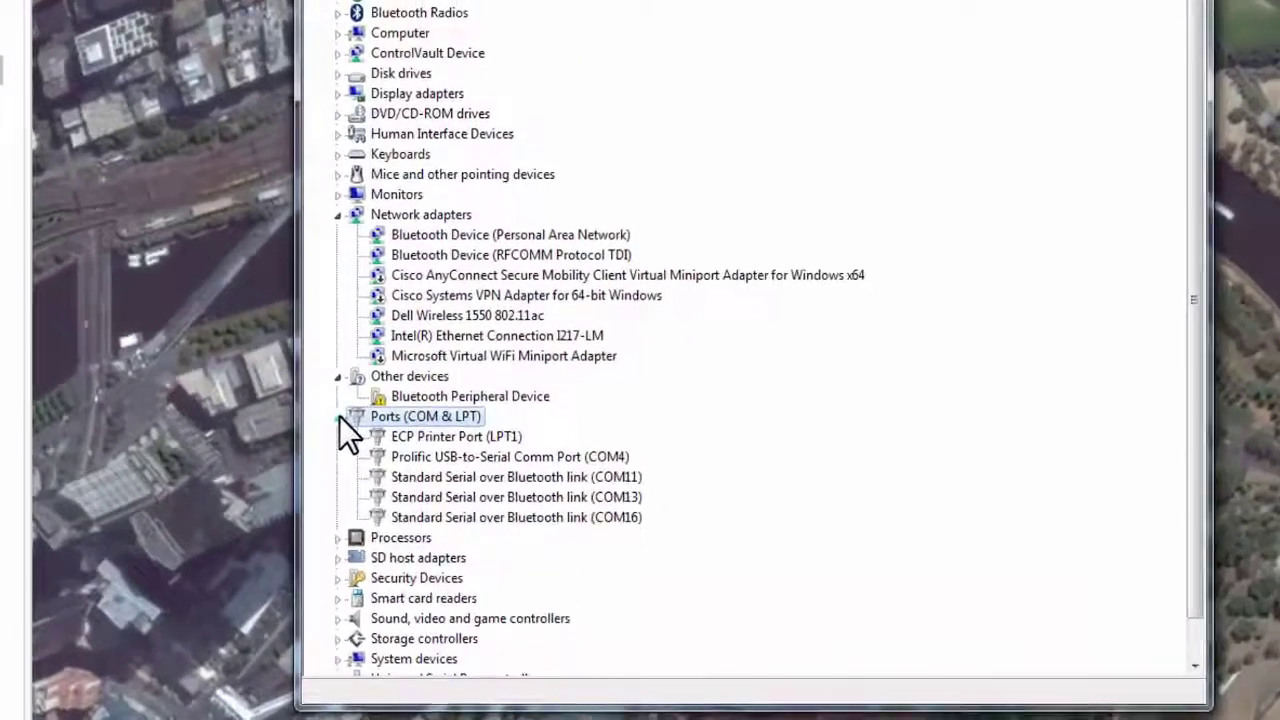
- Identify the Prolific USB-to-Serial port under Ports (COM & LPT), then close Device Manager
click(356, 453)
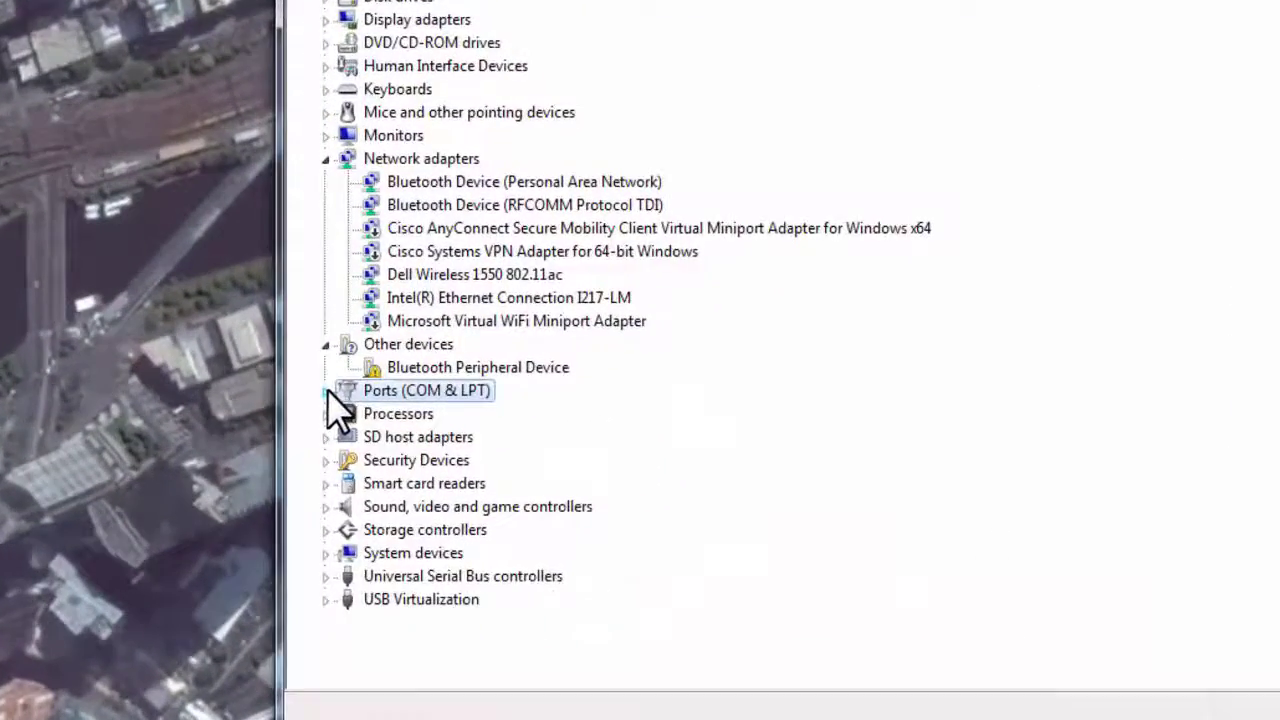
click(328, 393)
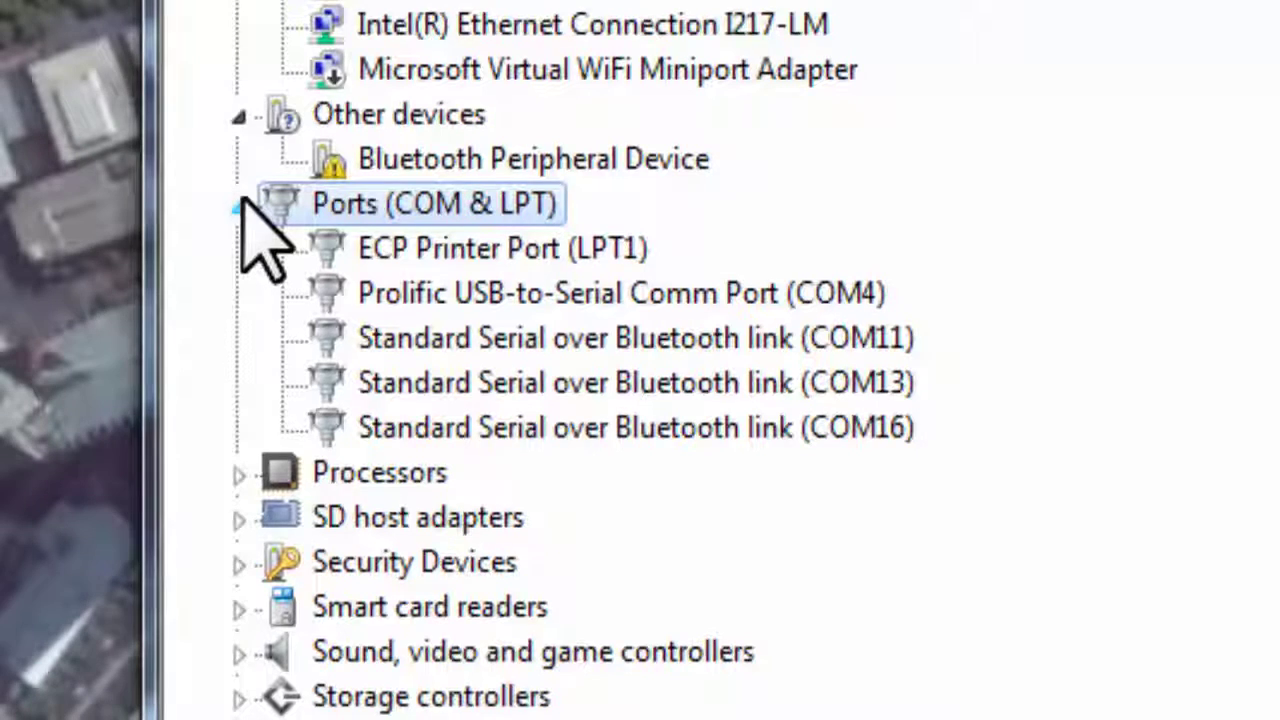
click(535, 296)
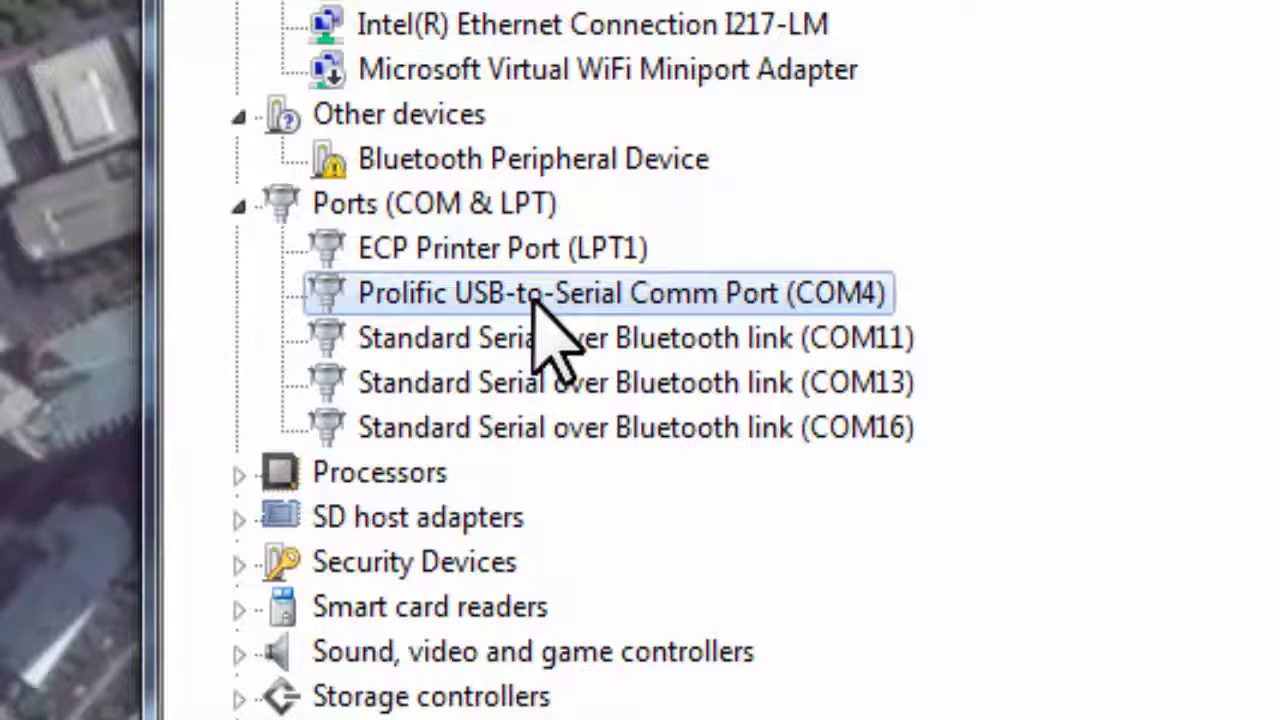
double_click(535, 296)
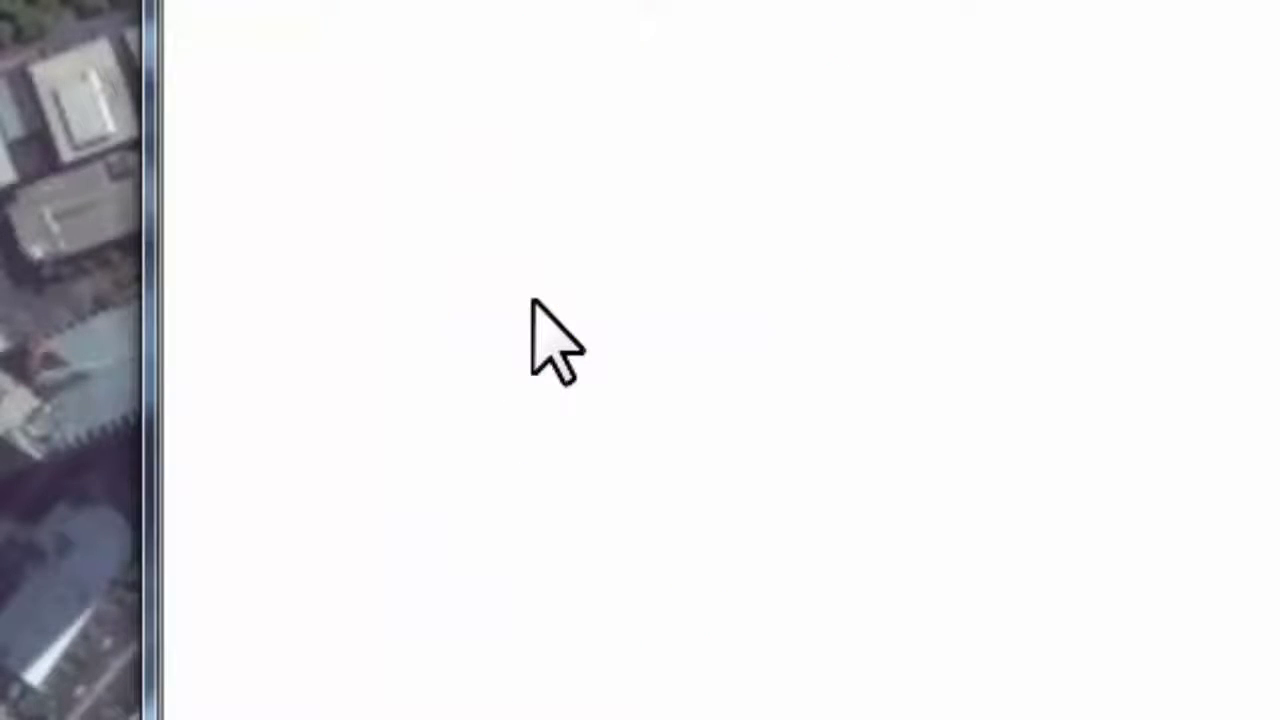
click(533, 297)
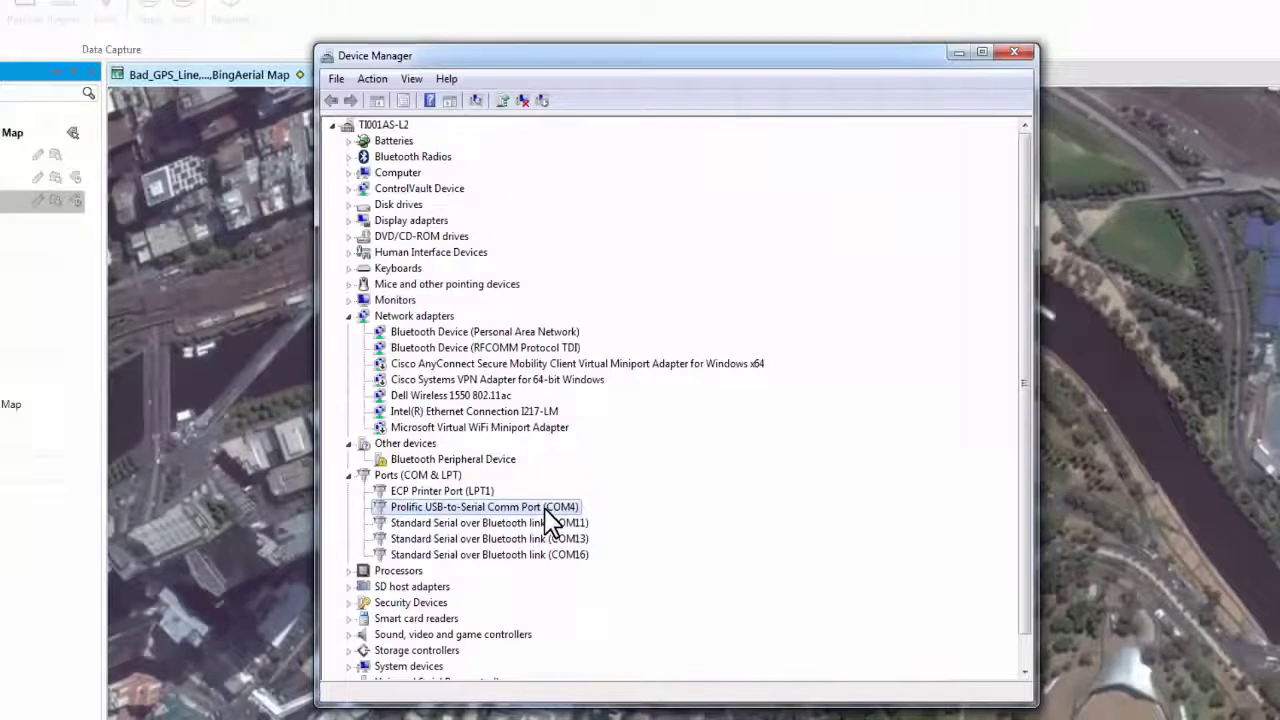
click(1013, 51)
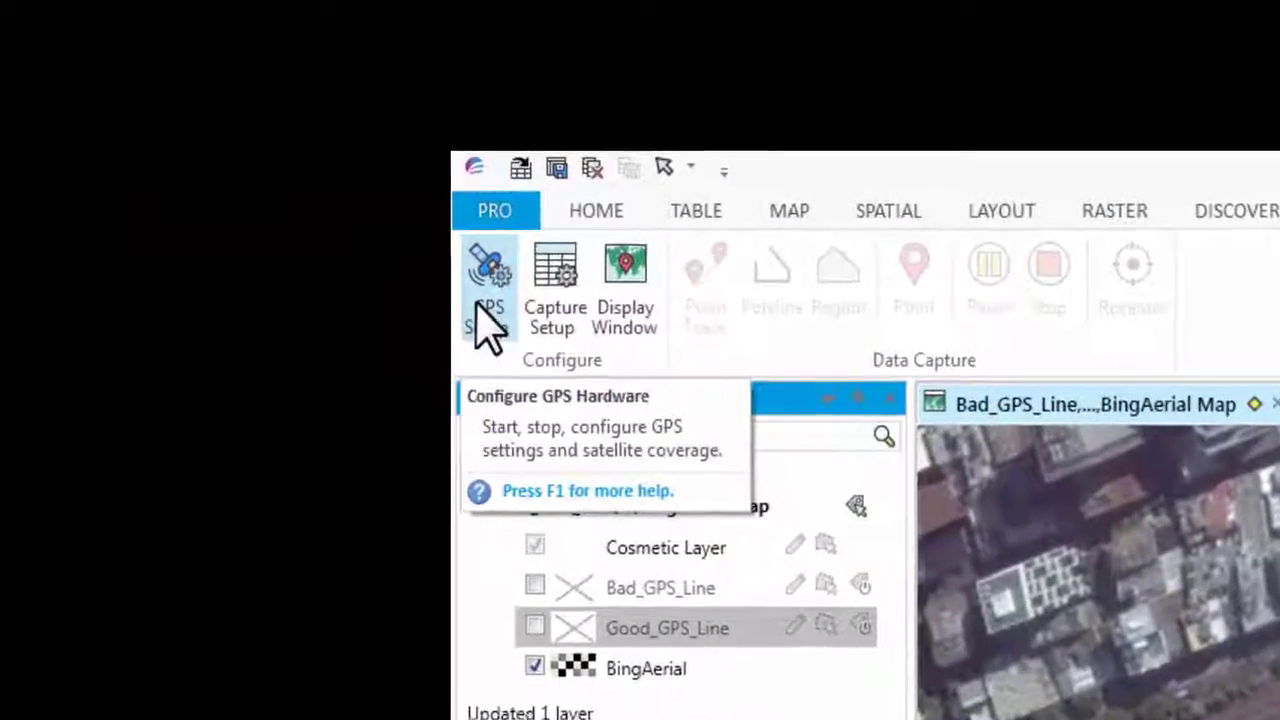
- Open the GPS hardware configuration and choose COM Port as the connection method
click(506, 315)
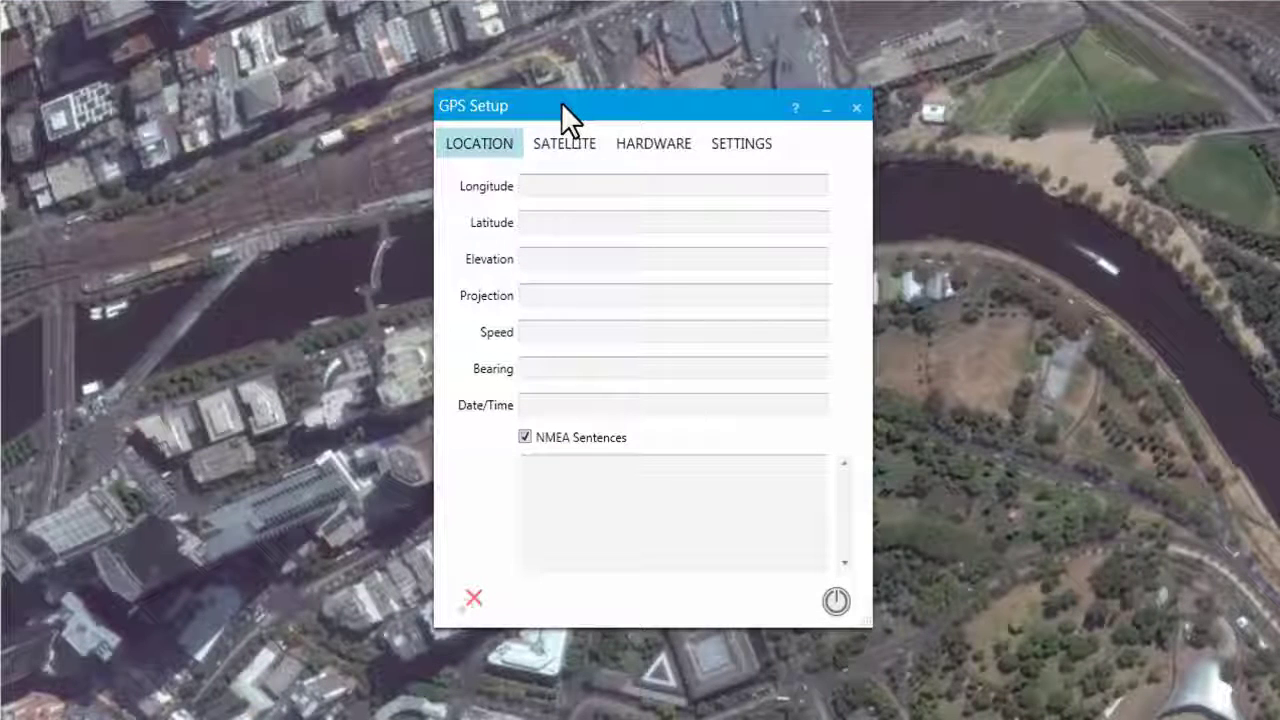
click(652, 148)
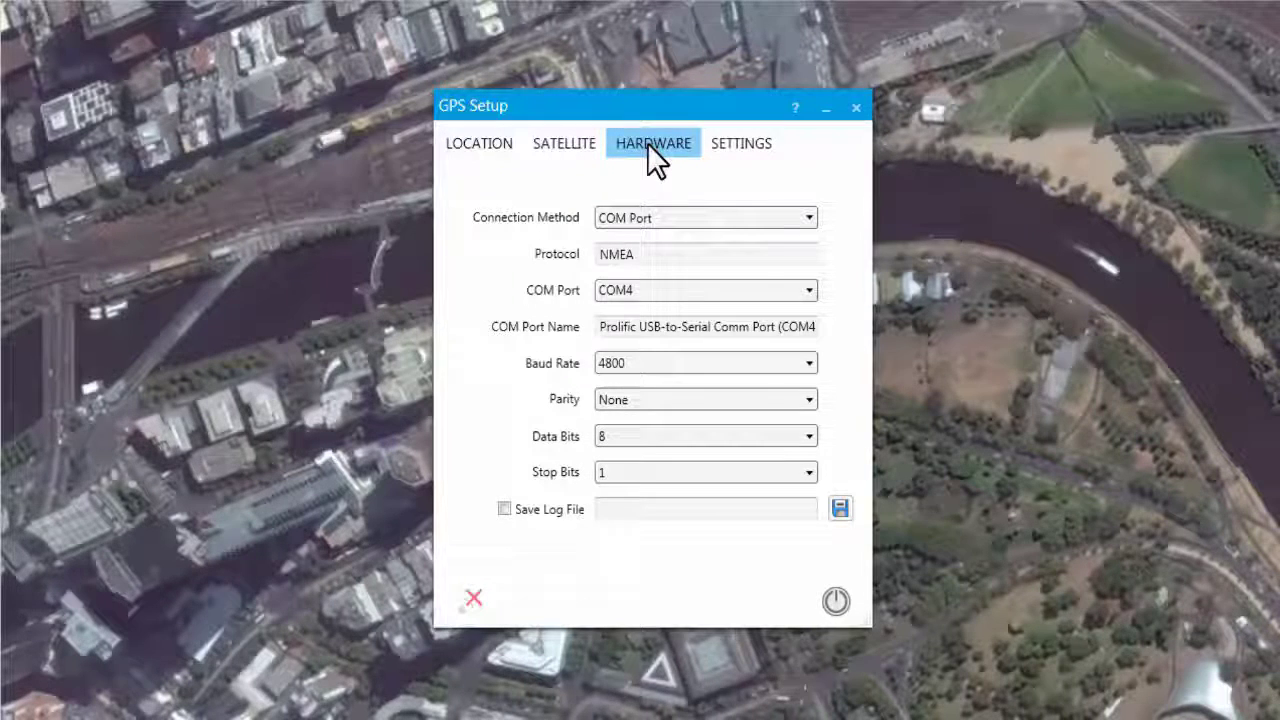
click(805, 217)
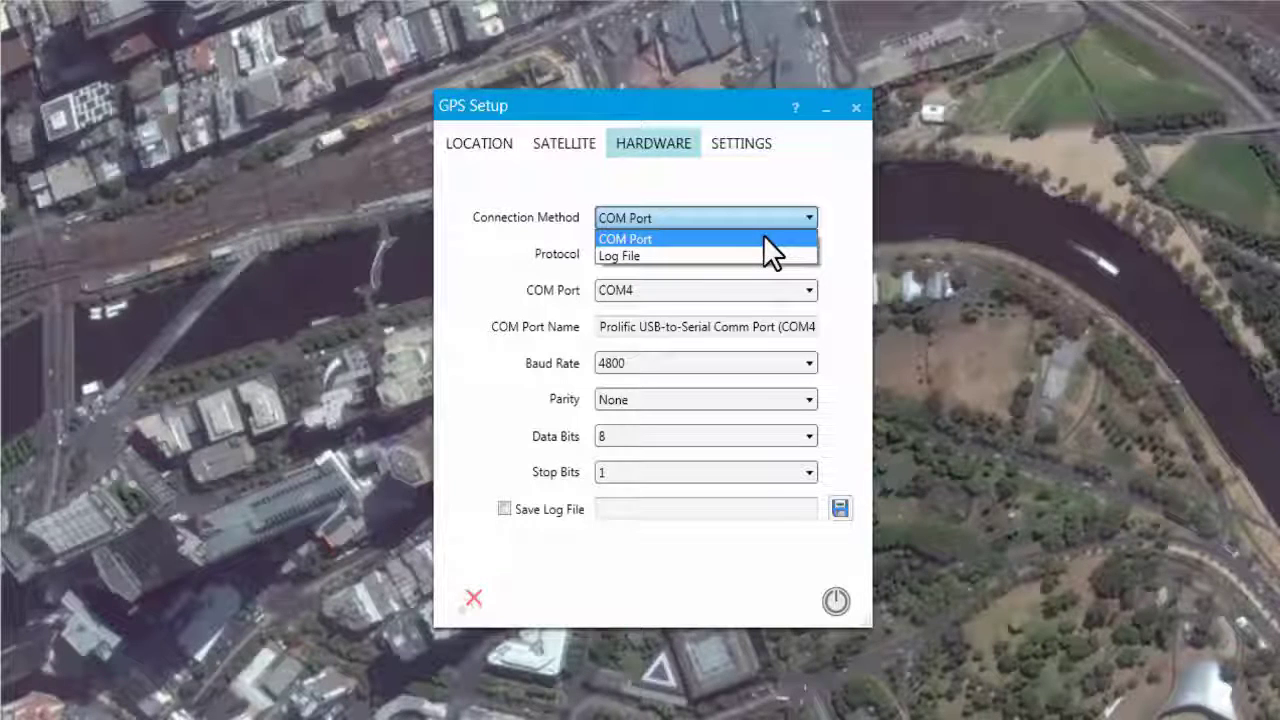
click(763, 236)
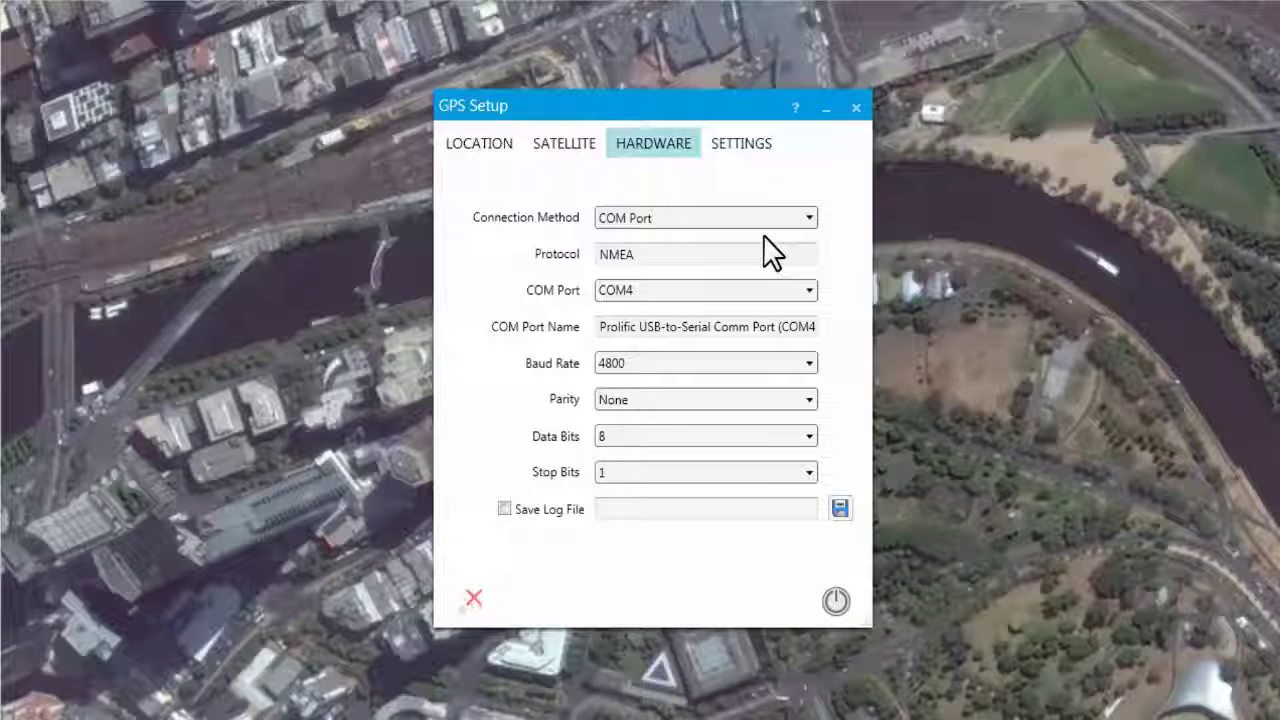
- Select COM4 as the GPS receiver's COM port and set its baud rate to 4800
drag(700, 255, 580, 255)
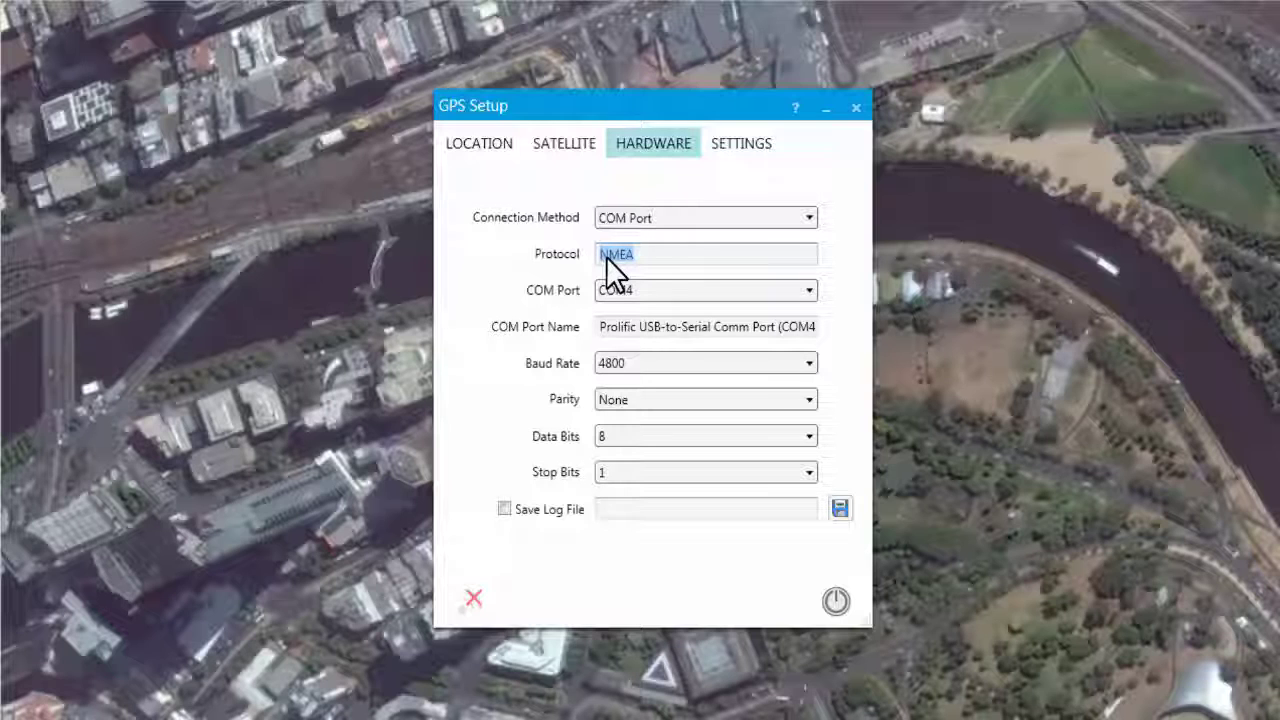
click(793, 293)
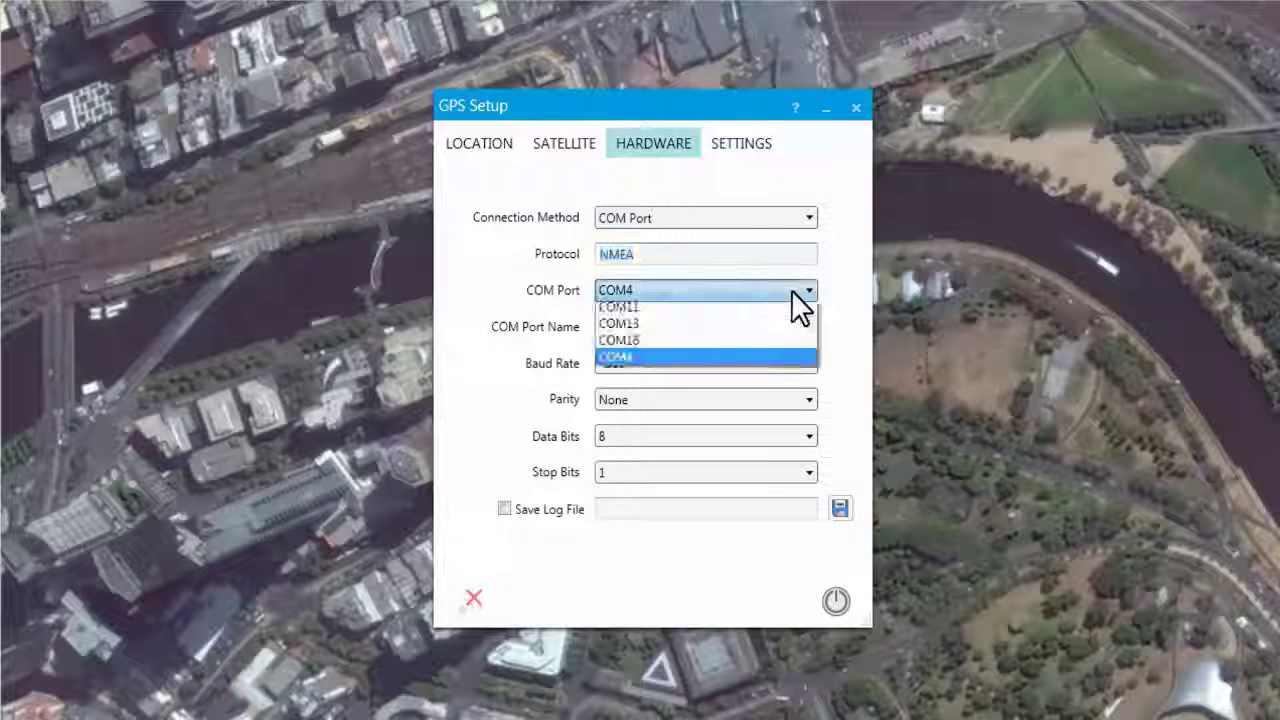
click(645, 365)
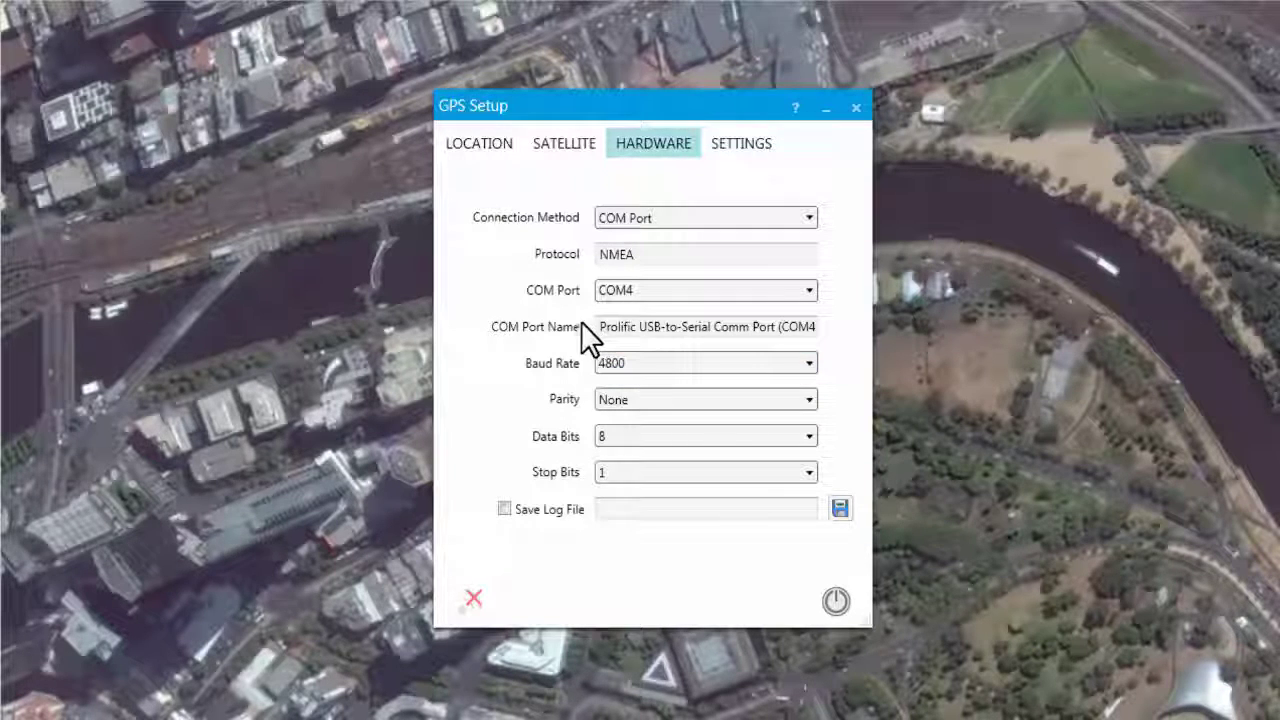
drag(596, 326, 826, 332)
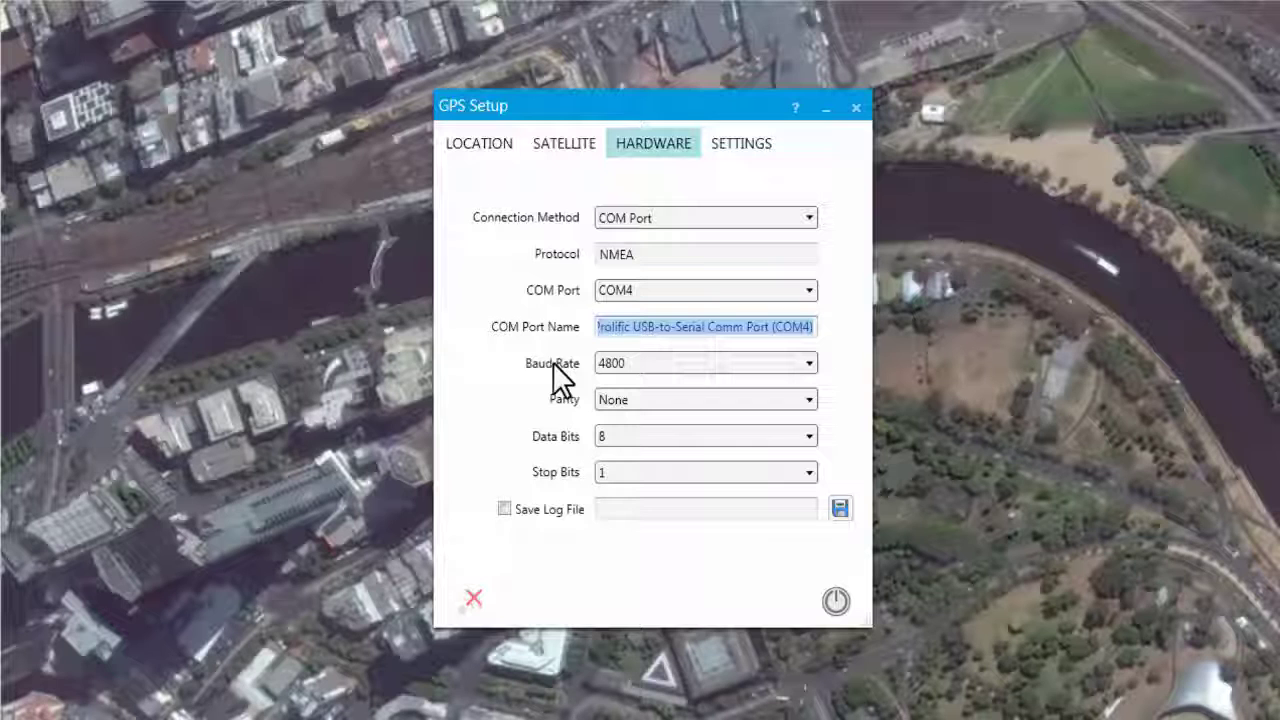
click(806, 364)
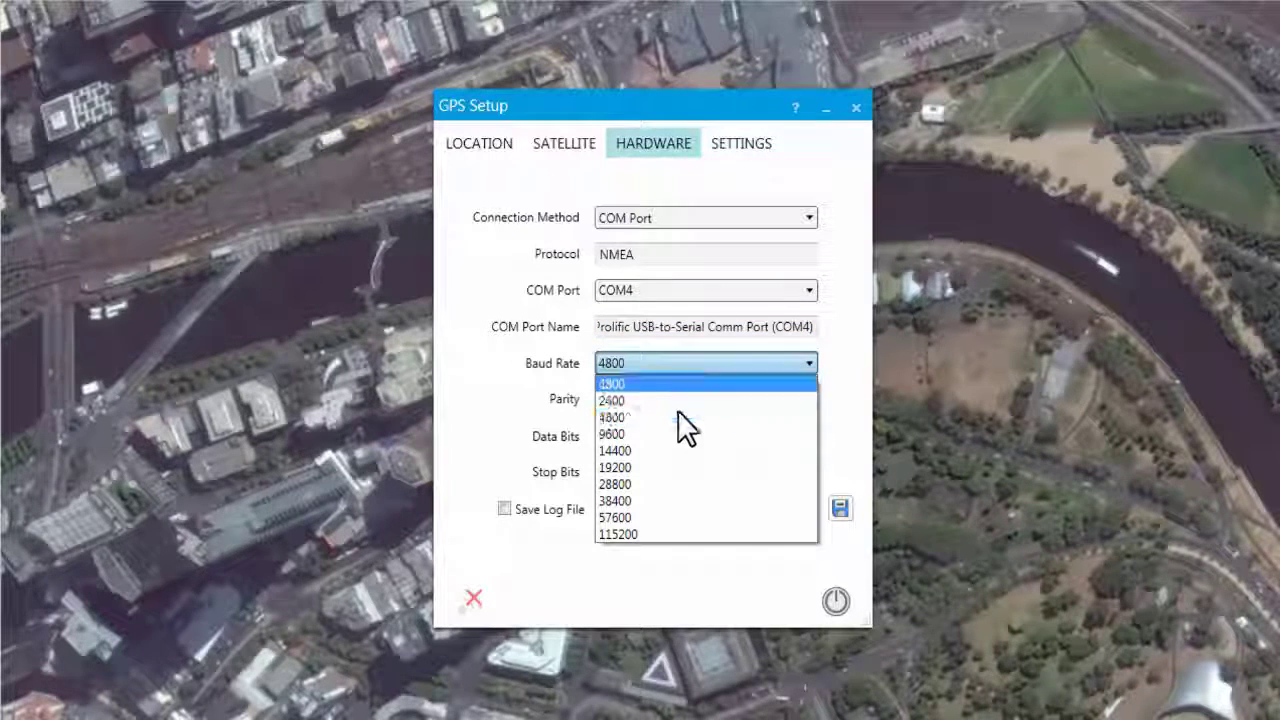
click(648, 417)
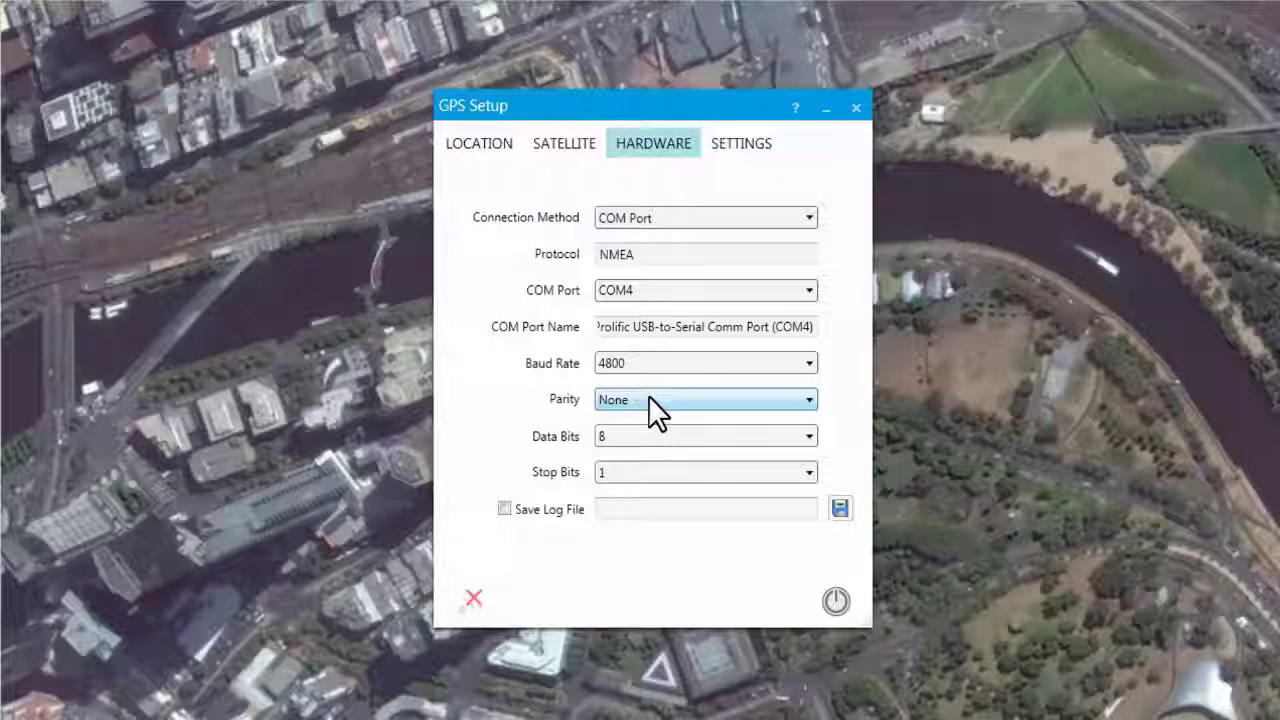
- Review the parity, data bits and stop bits options for the GPS connection without changing them
click(648, 400)
click(655, 408)
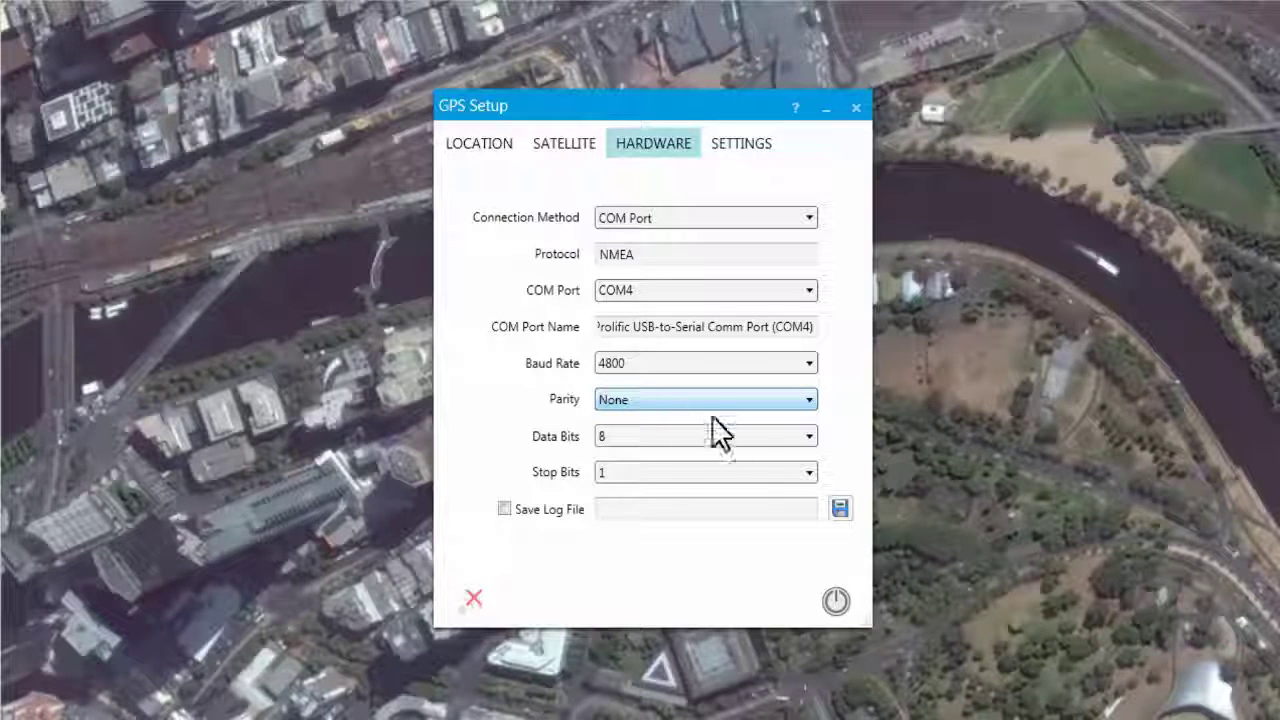
click(769, 432)
click(769, 432)
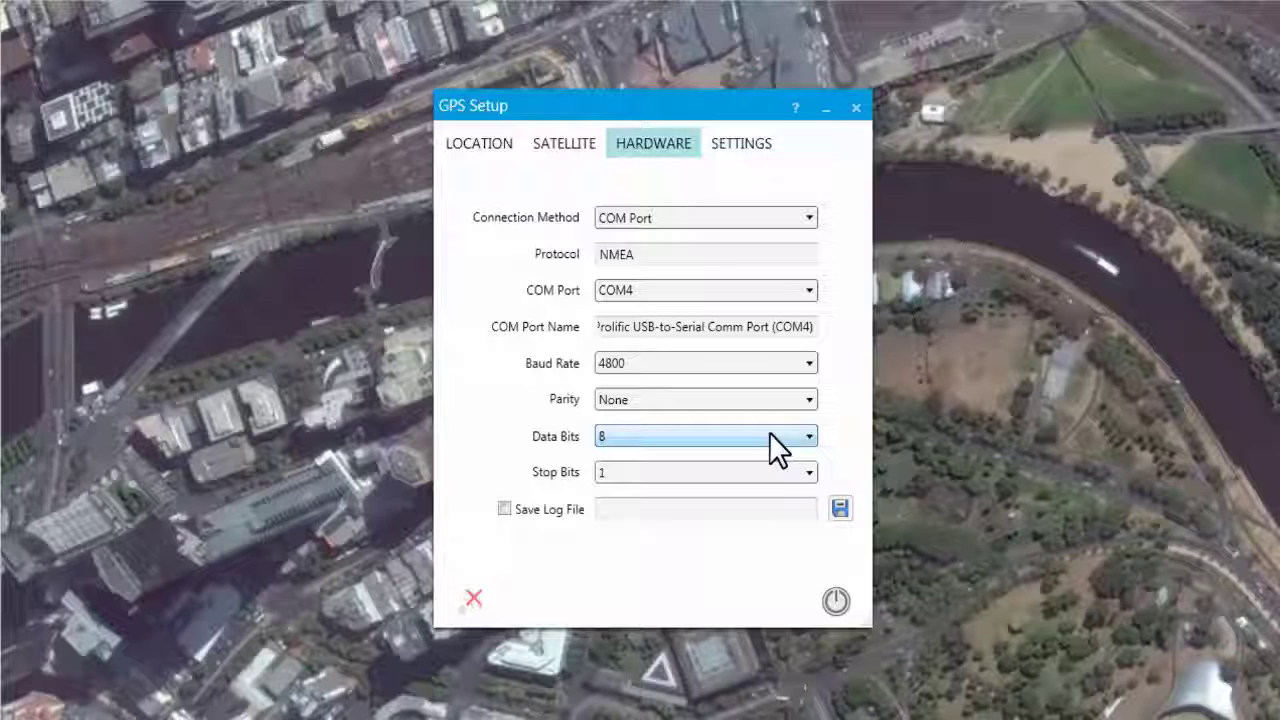
click(742, 471)
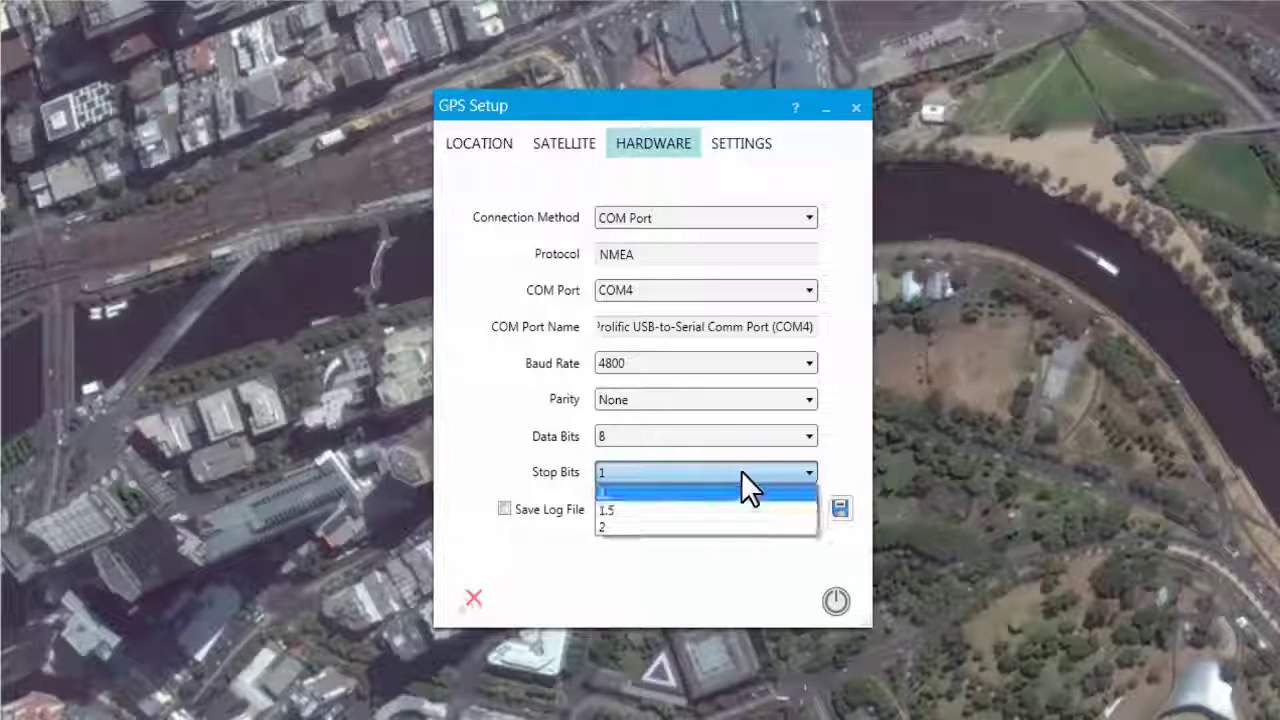
click(741, 470)
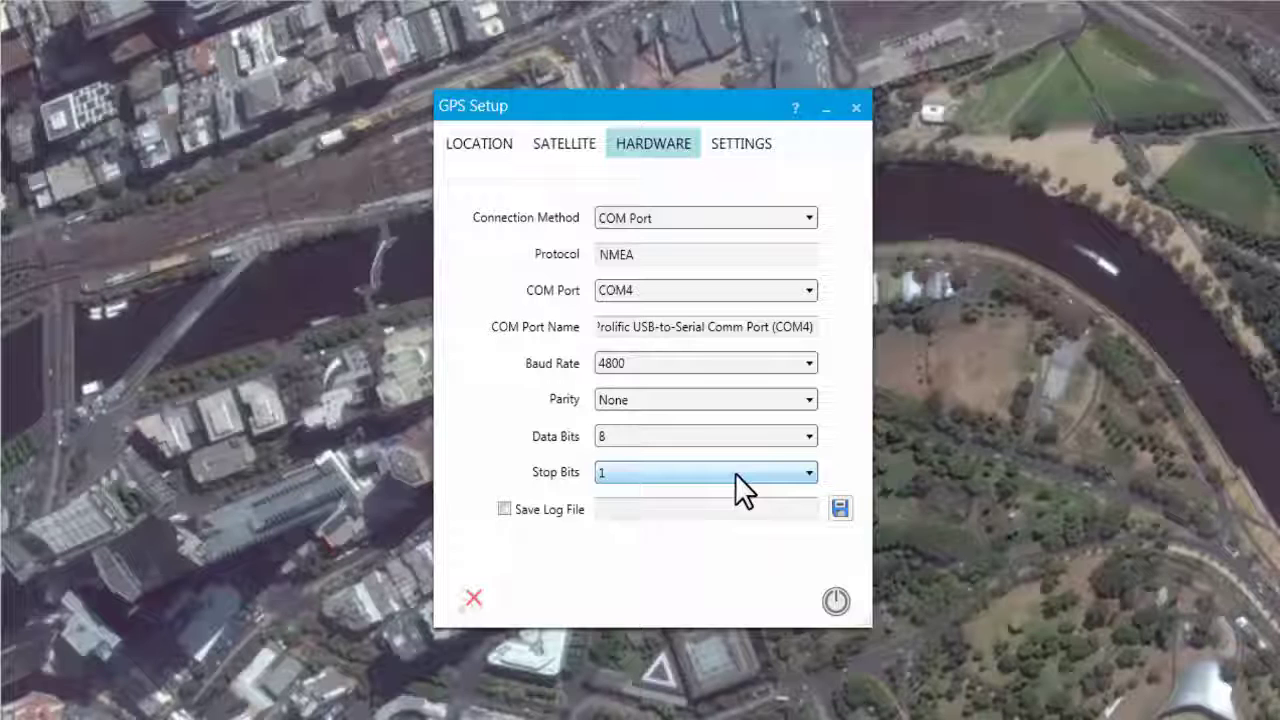
- Try the Save Log File option, turn it off again, and check the alternative connection methods
click(503, 509)
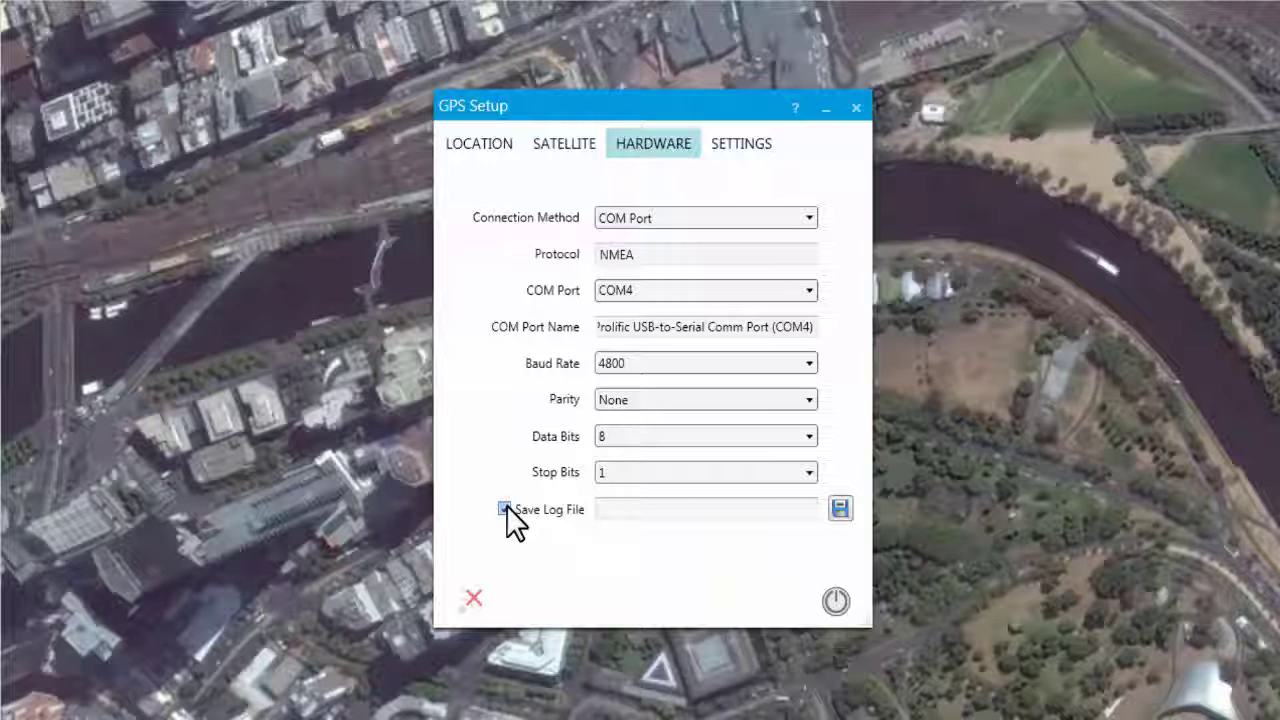
click(506, 507)
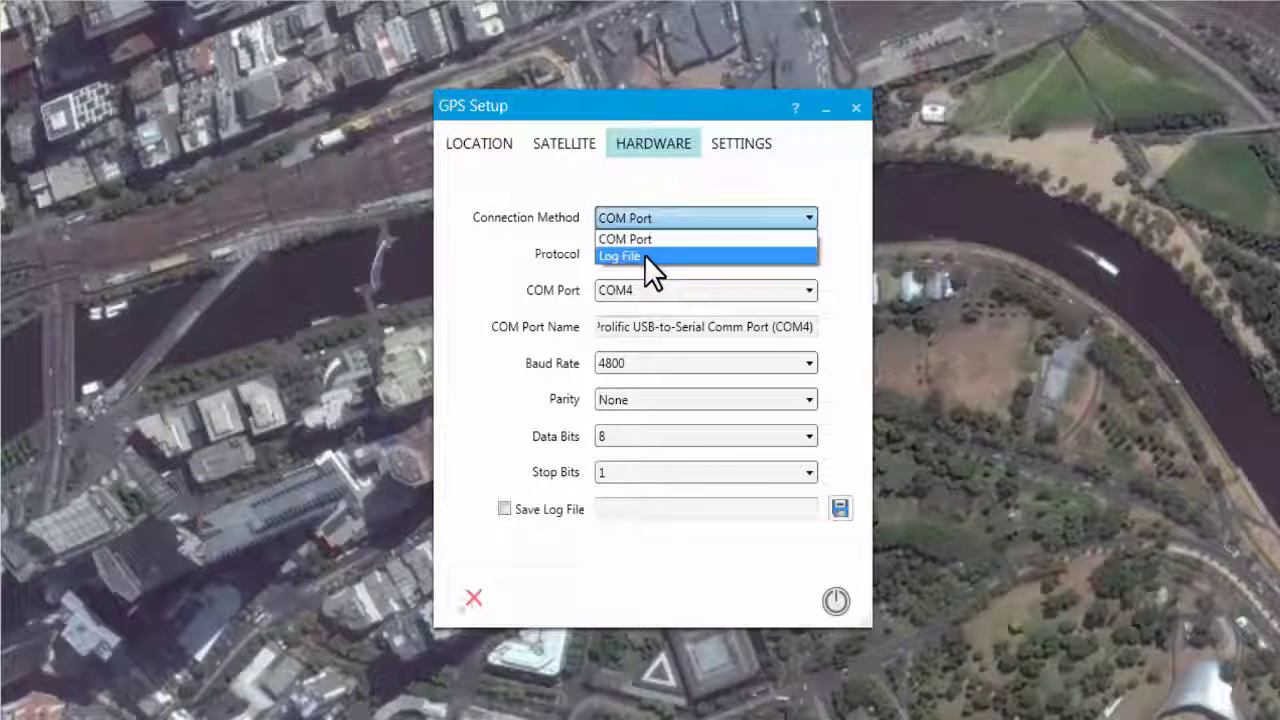
click(645, 190)
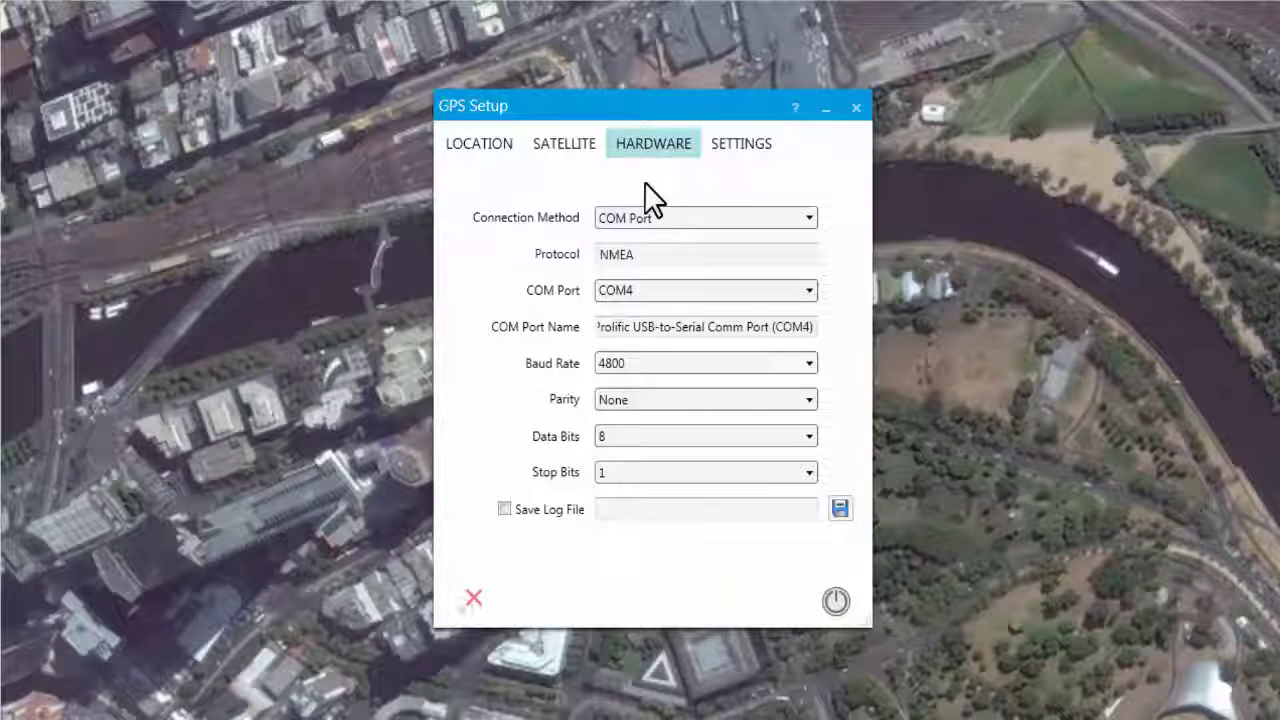
- Start the GPS connection and view the incoming NMEA sentences in the location readout
click(836, 601)
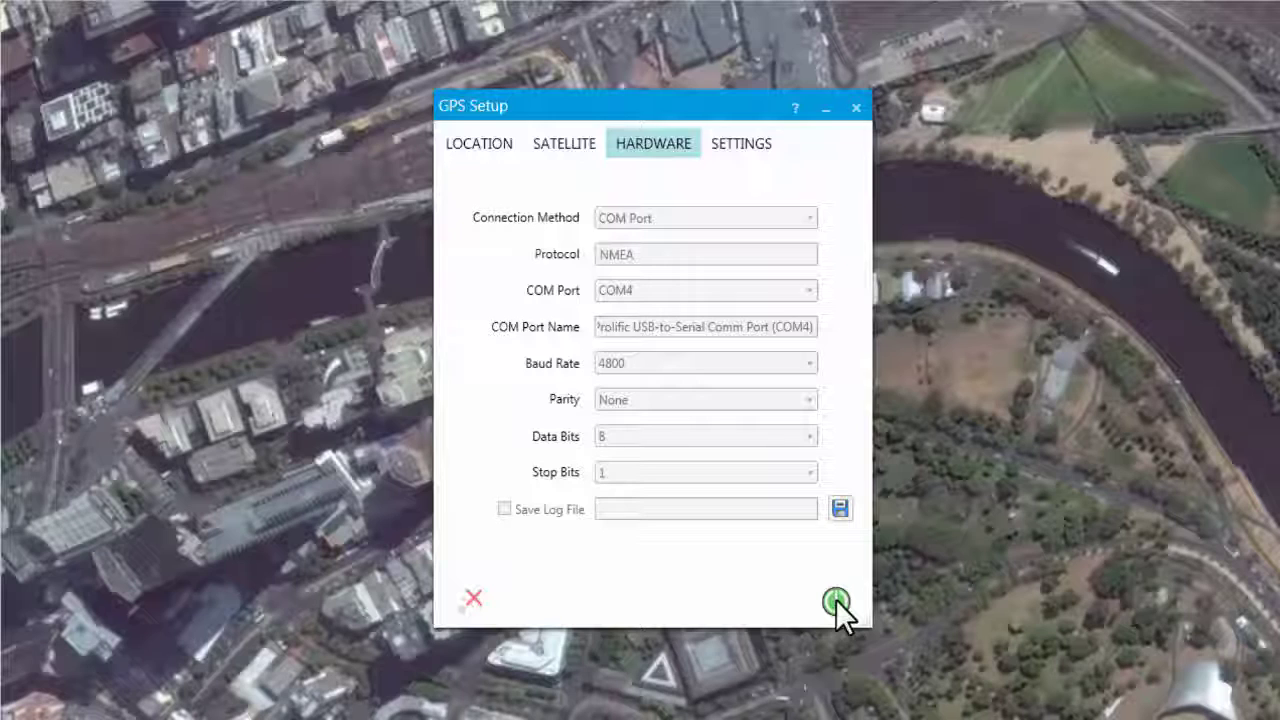
click(491, 145)
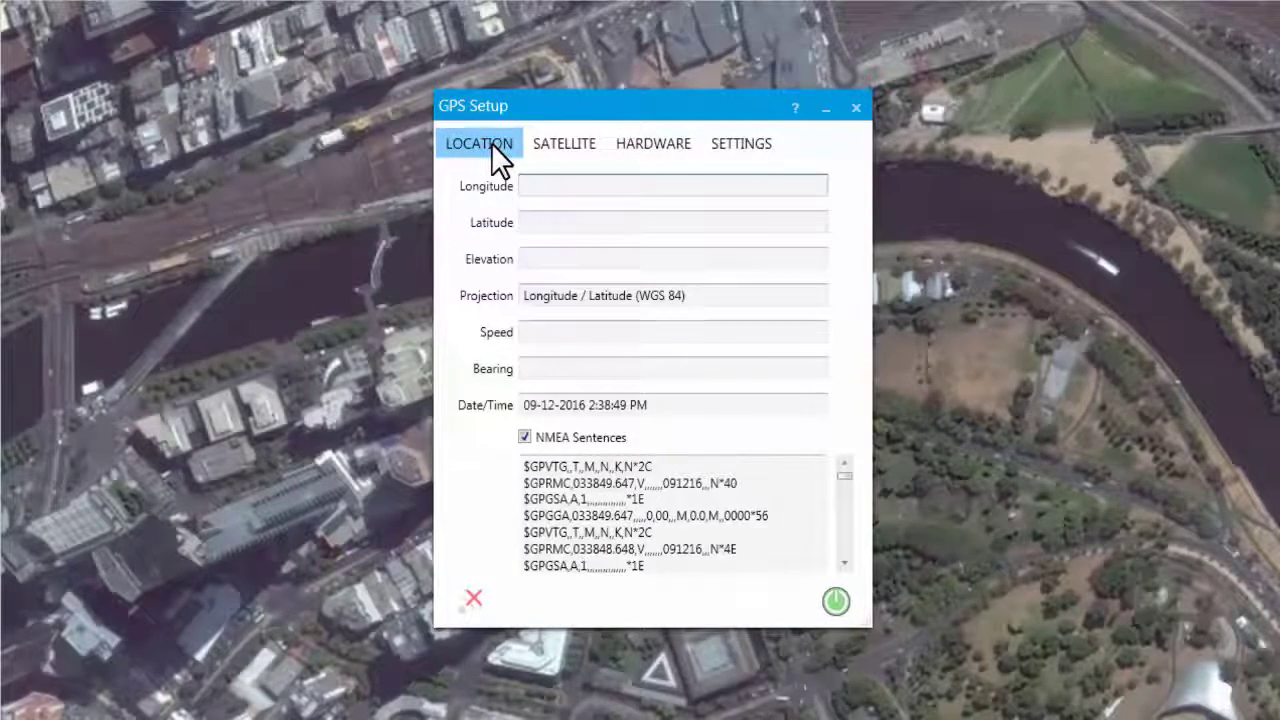
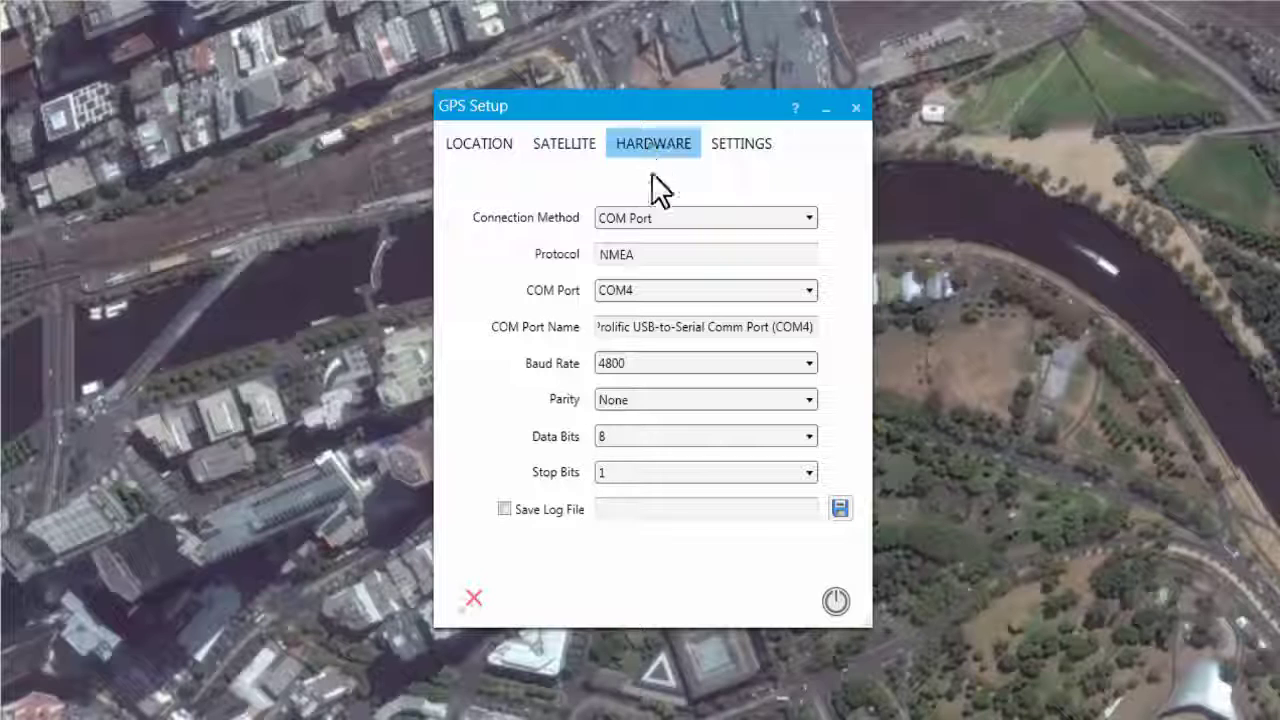
- Try a baud rate of 38400, start the GPS to test the NMEA output, and stop it
click(655, 365)
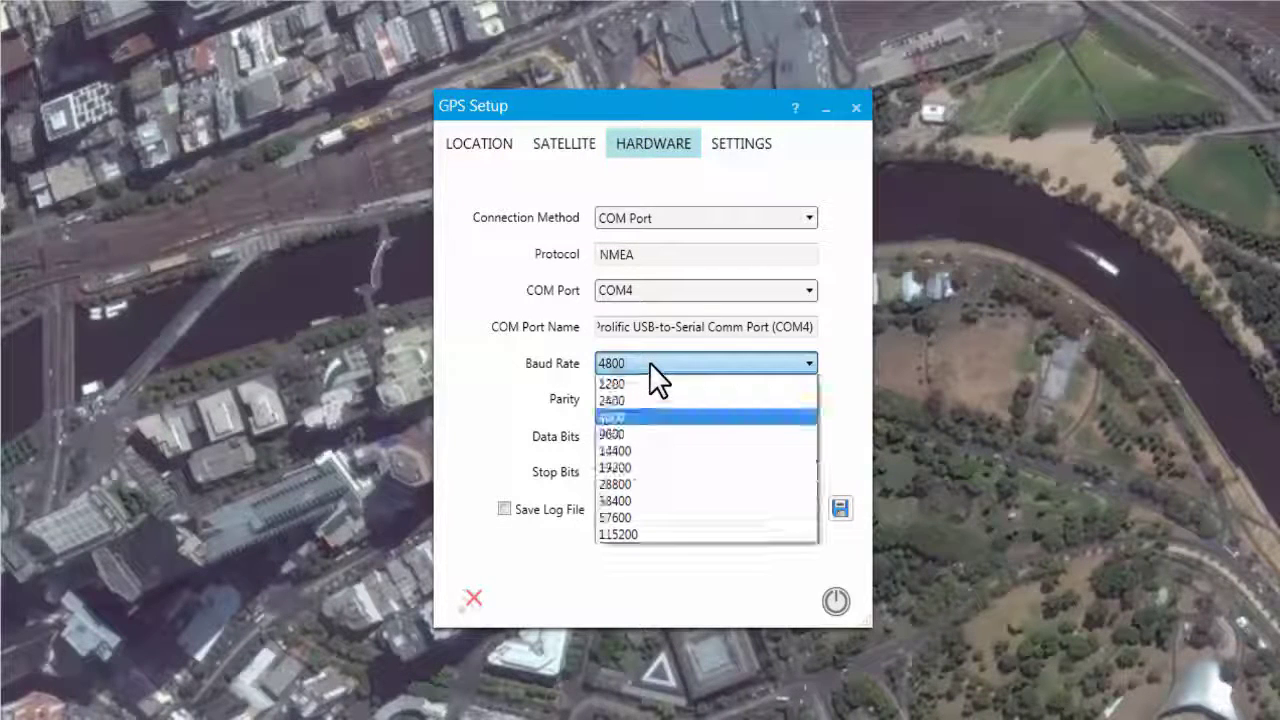
click(658, 500)
click(472, 146)
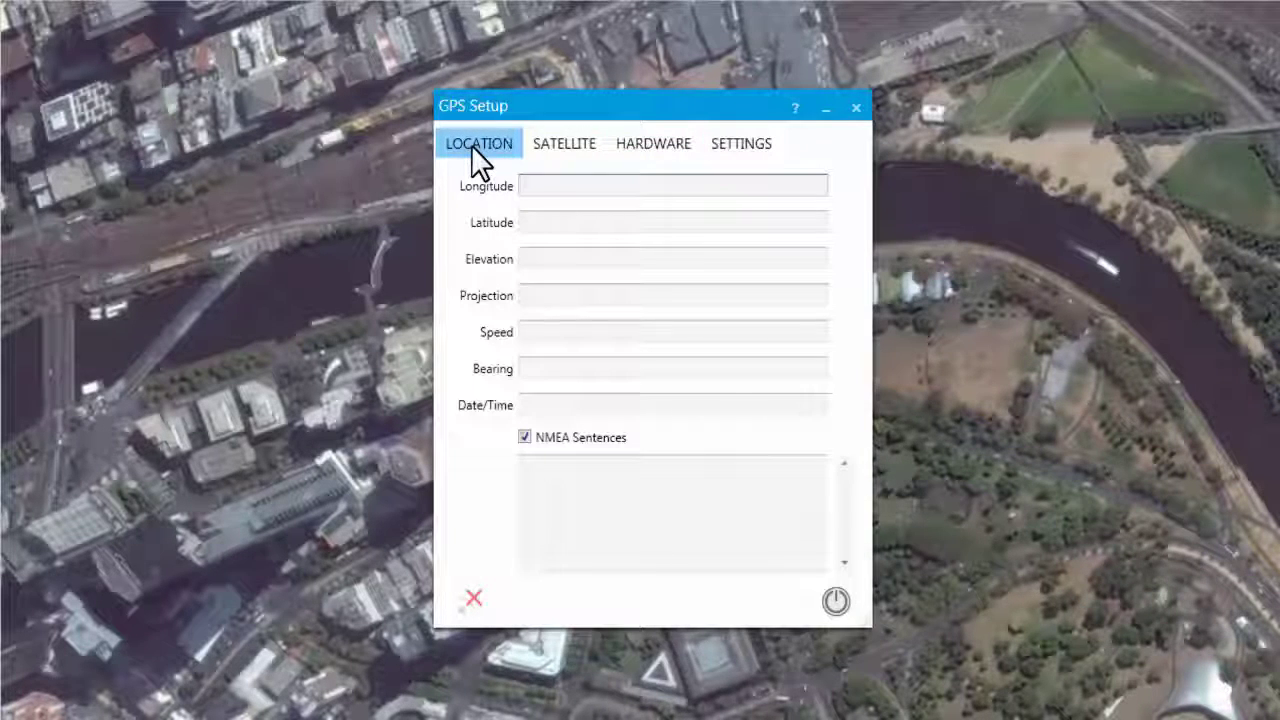
click(836, 601)
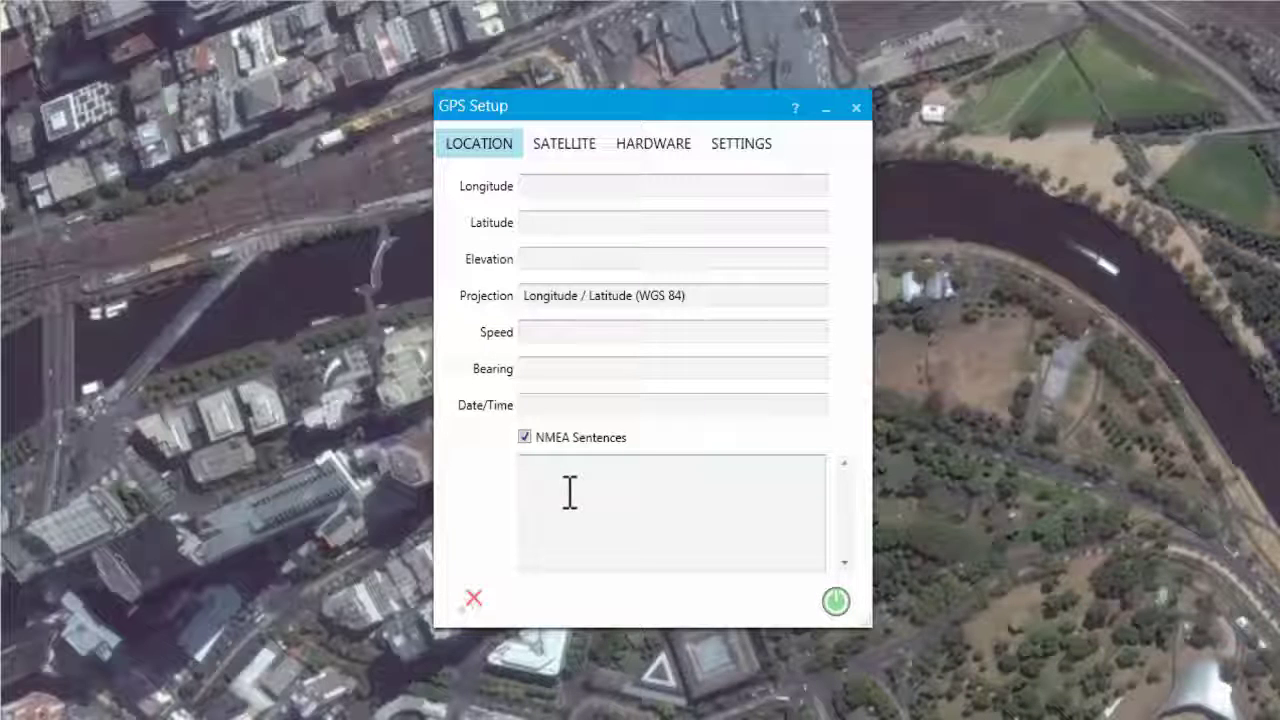
click(837, 602)
- Restore the GPS hardware baud rate to 4800
click(655, 145)
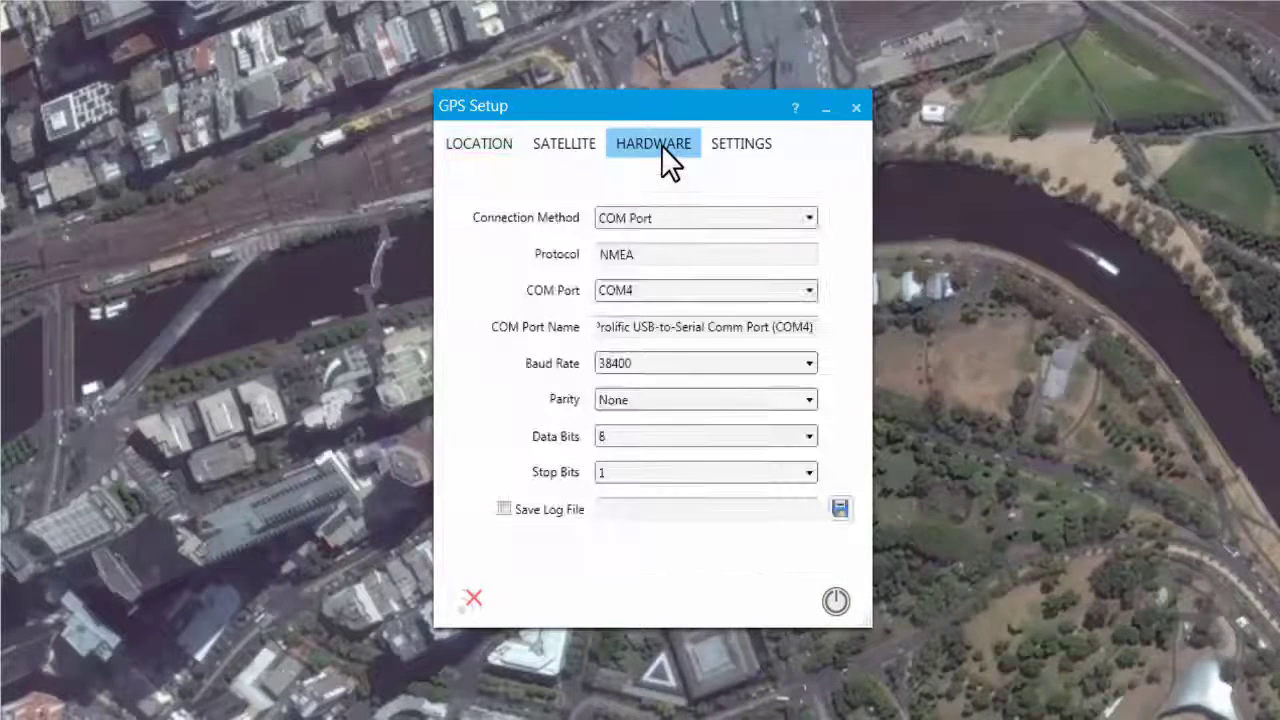
click(691, 365)
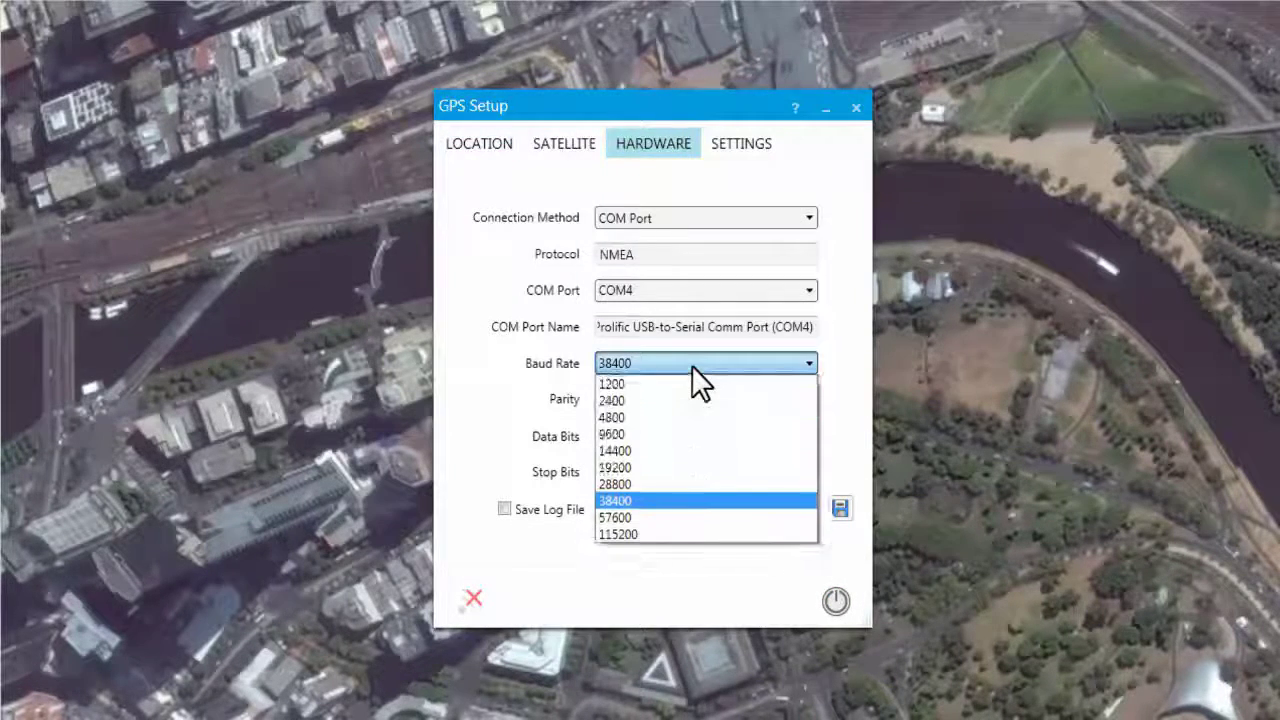
click(681, 414)
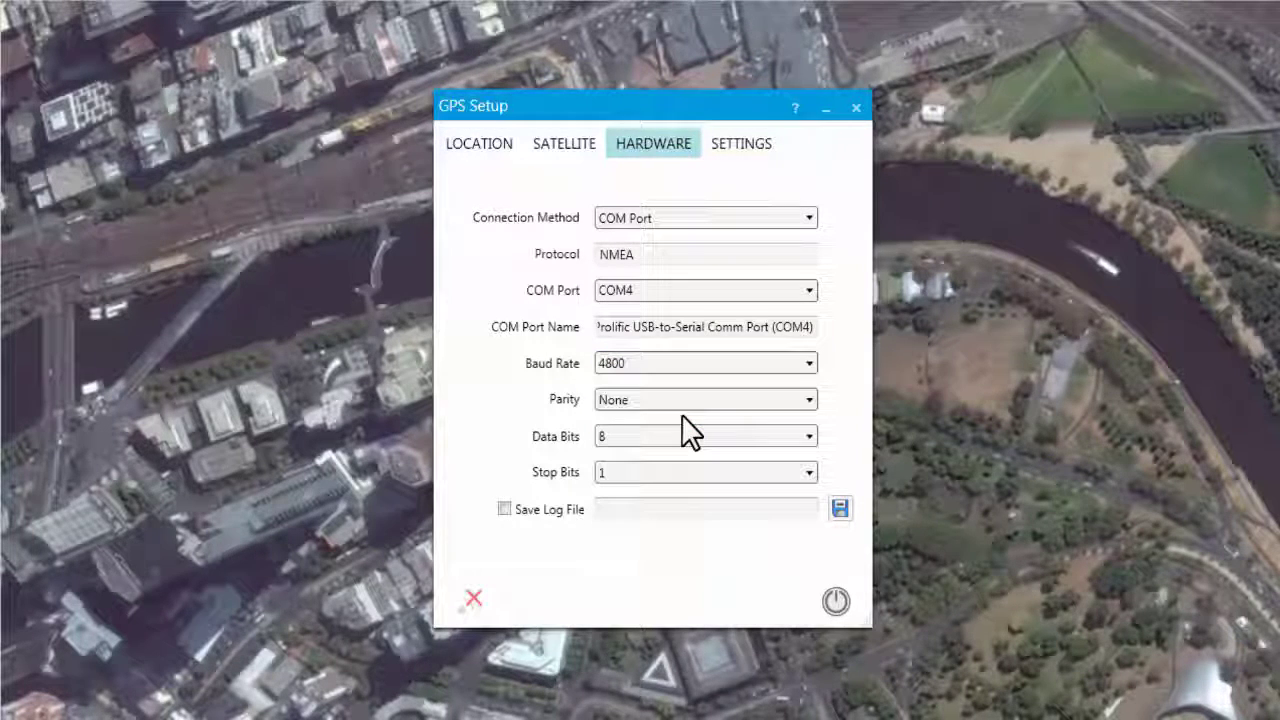
- Try COM11 as the GPS receiver's port and start the connection with the location readout shown
click(656, 287)
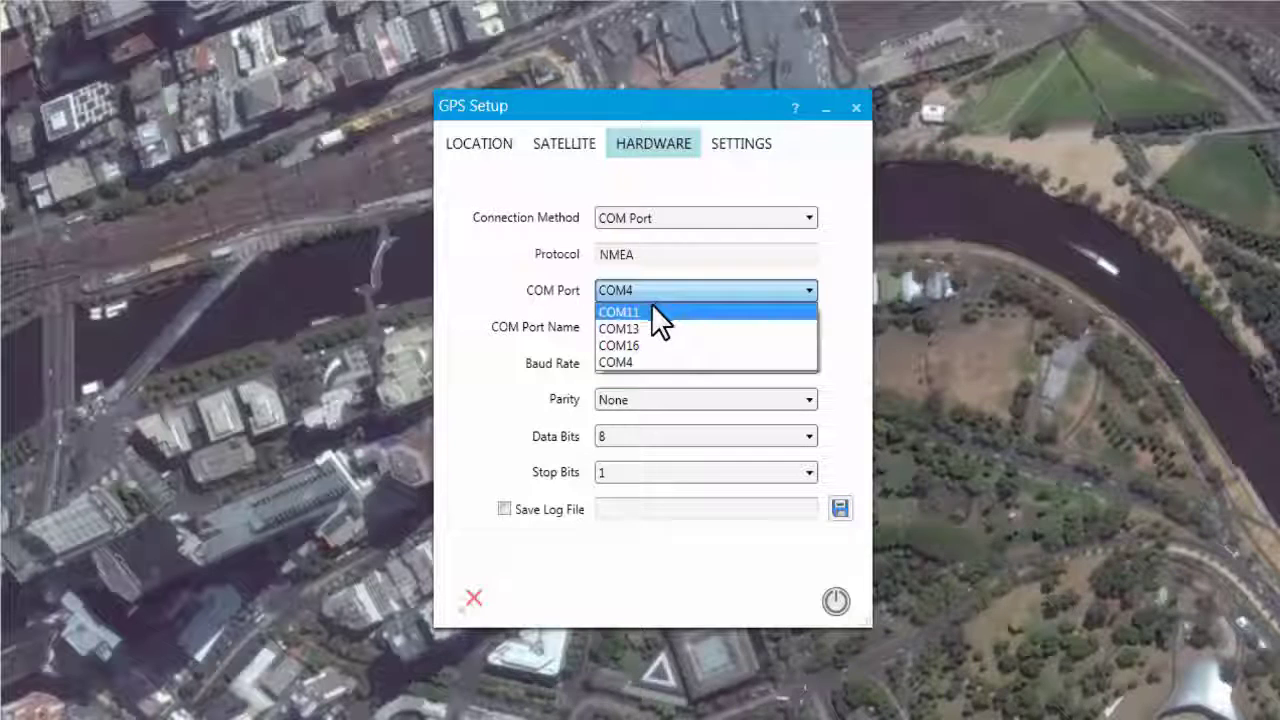
click(651, 305)
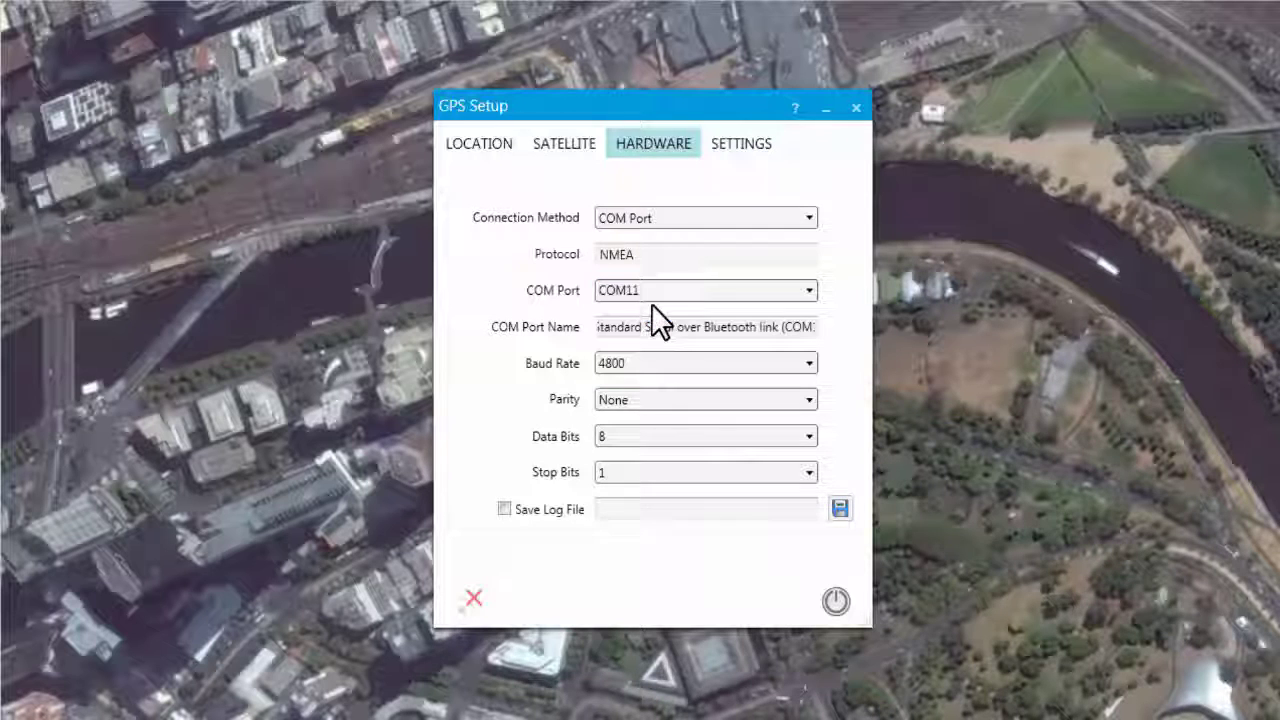
click(468, 143)
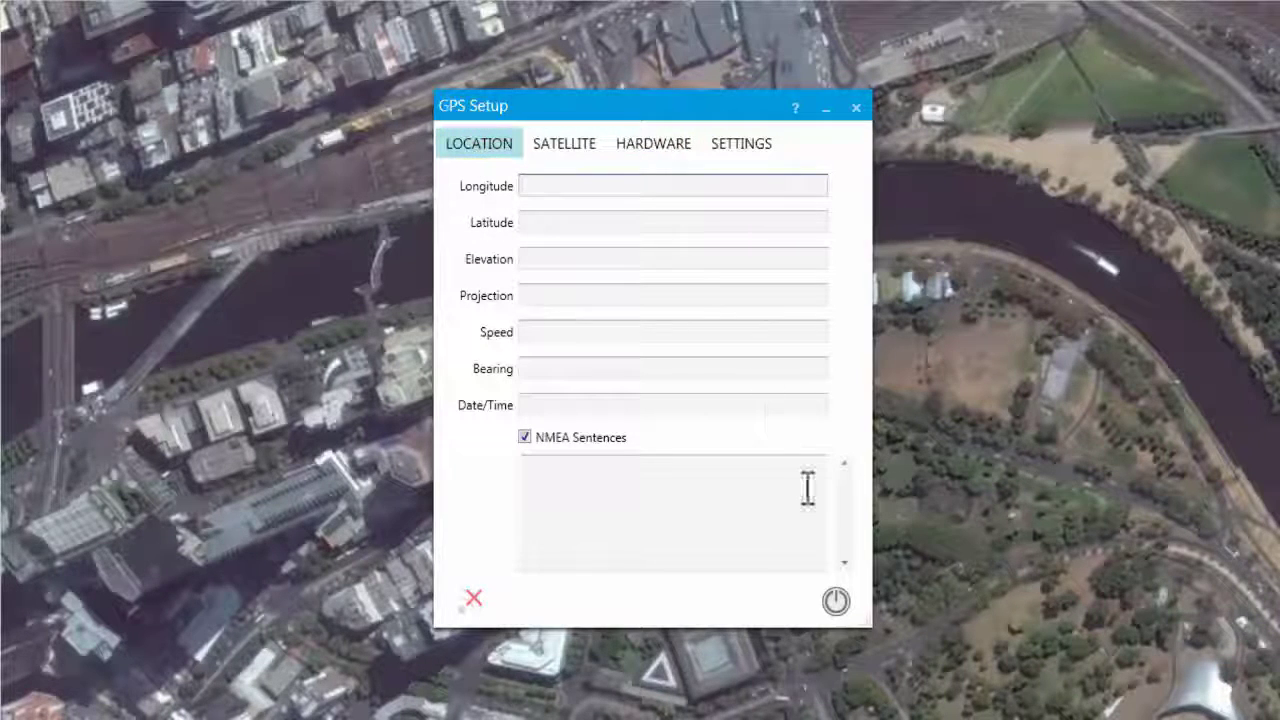
click(836, 600)
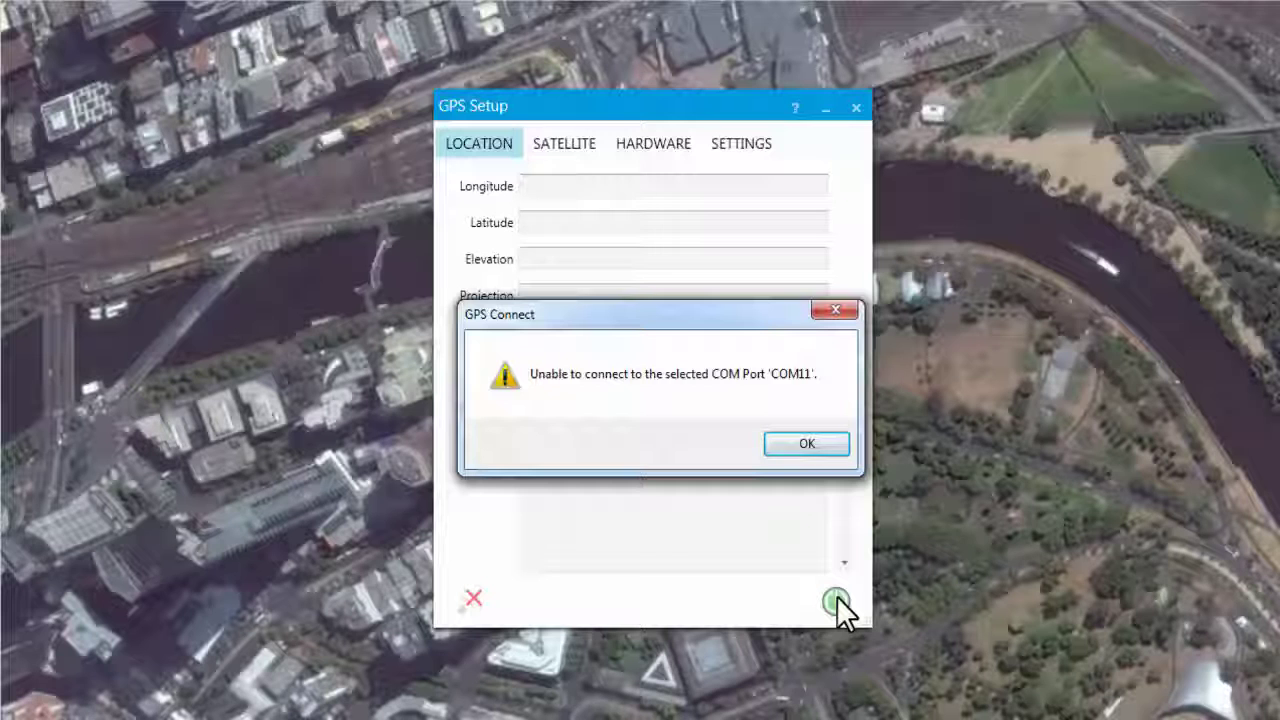
click(806, 442)
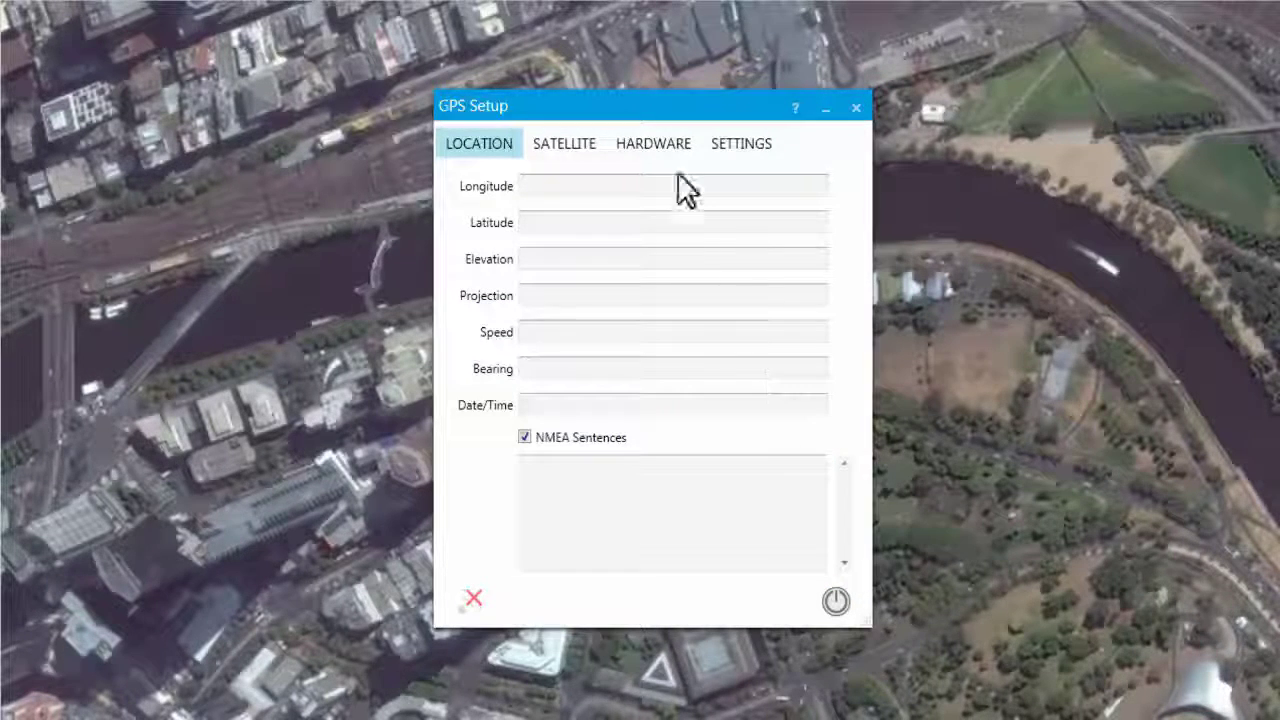
- Set the GPS COM port back to COM4, start the connection and view the location readout
click(650, 143)
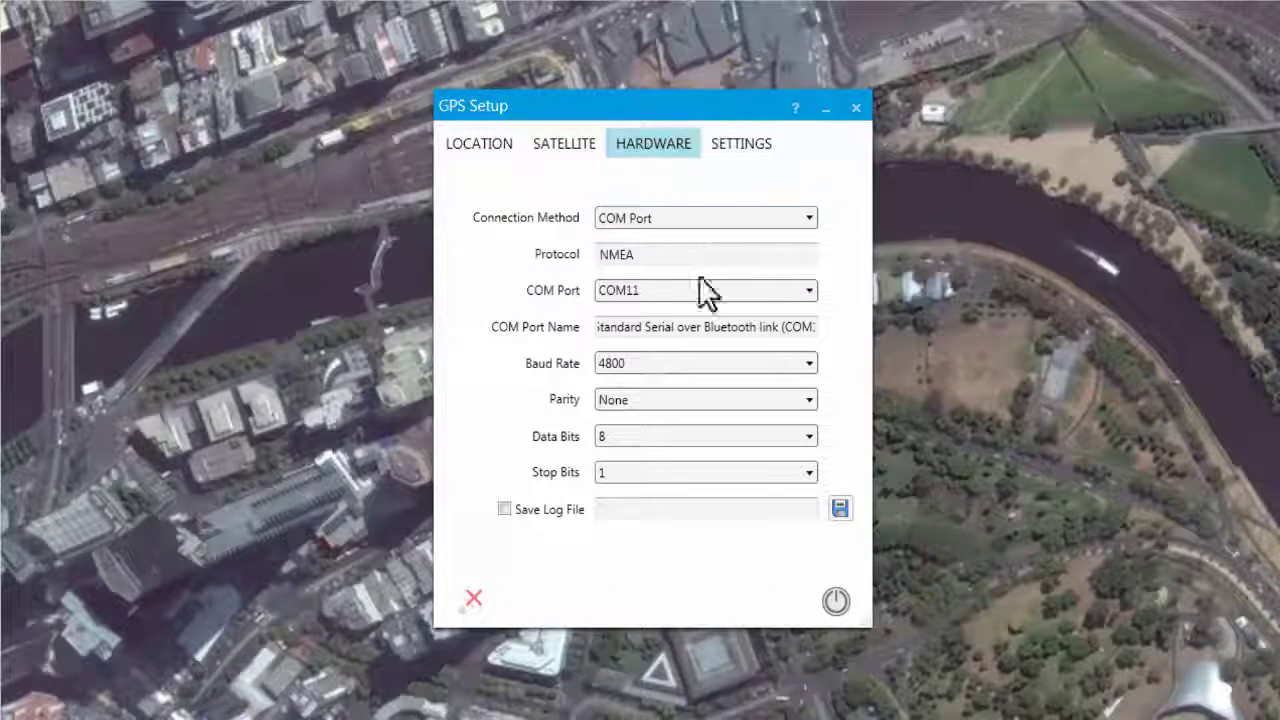
click(703, 291)
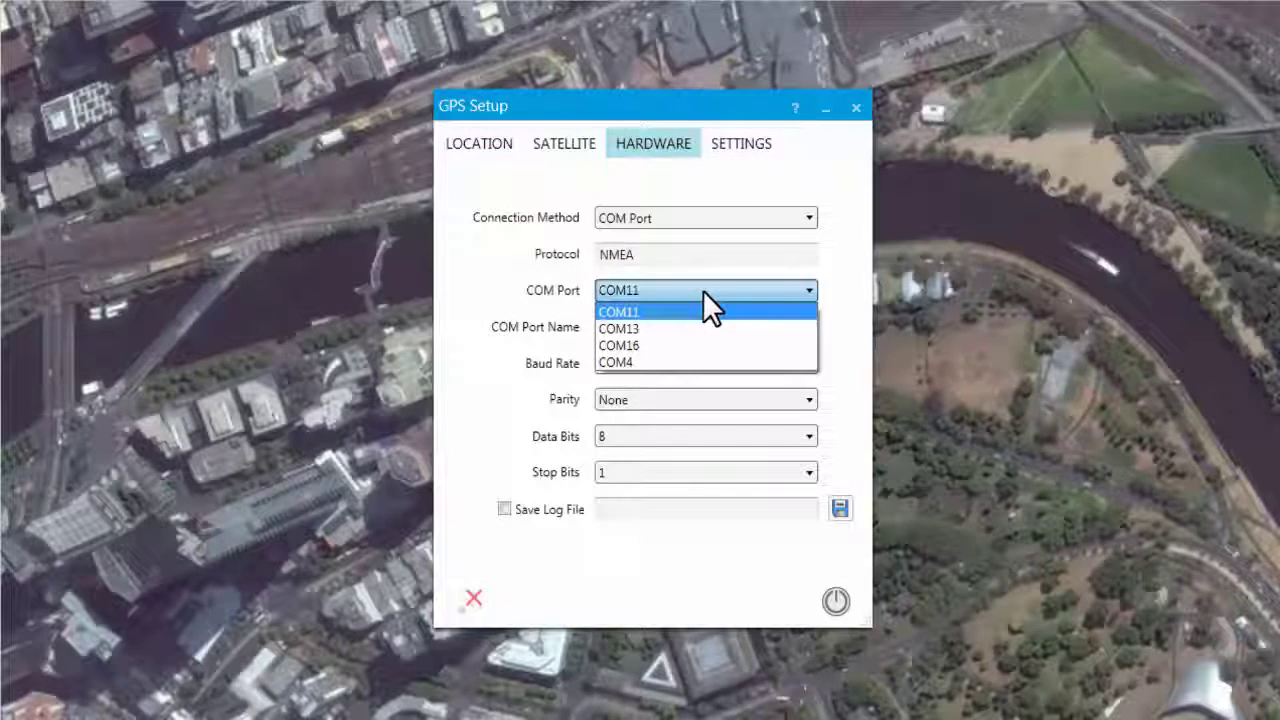
click(665, 360)
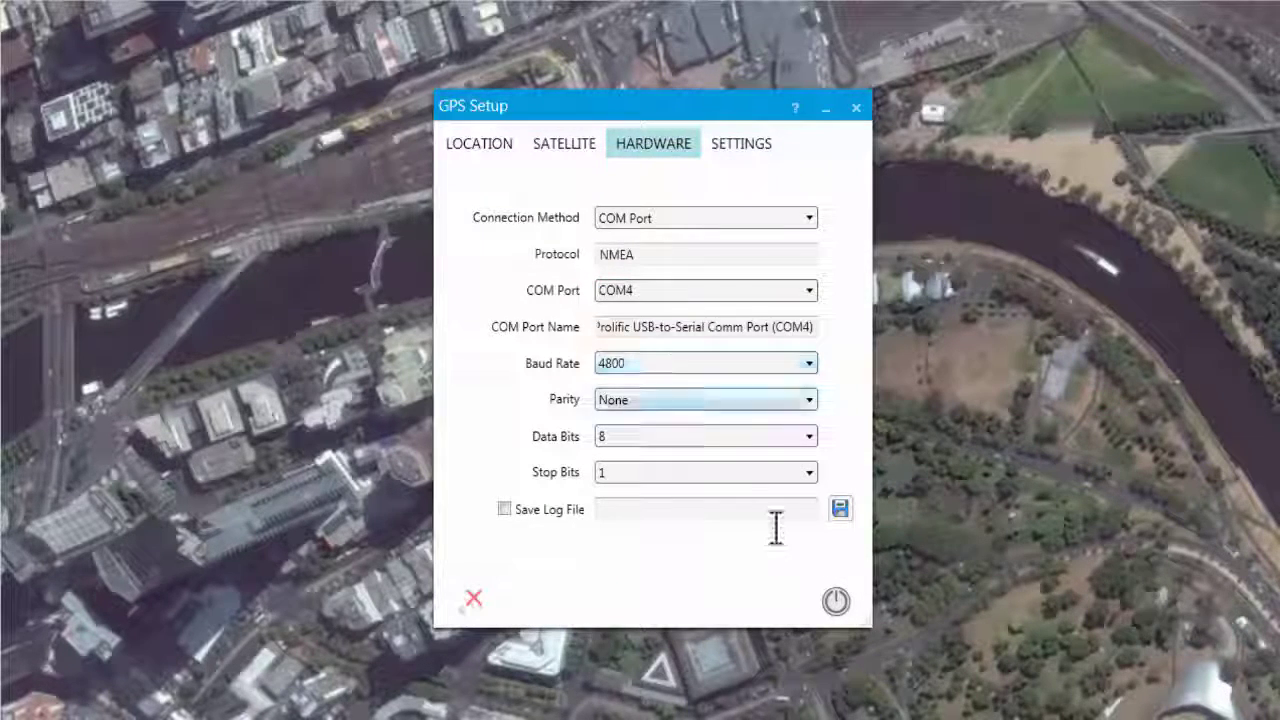
click(836, 601)
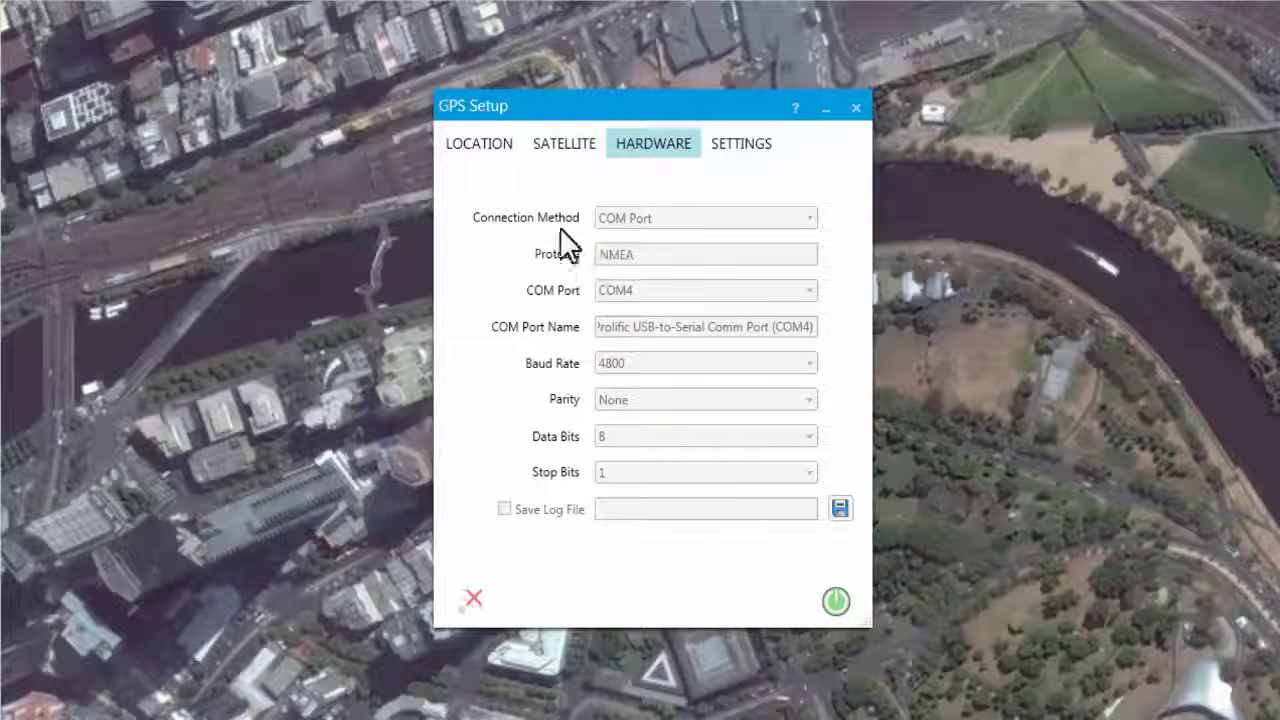
click(494, 150)
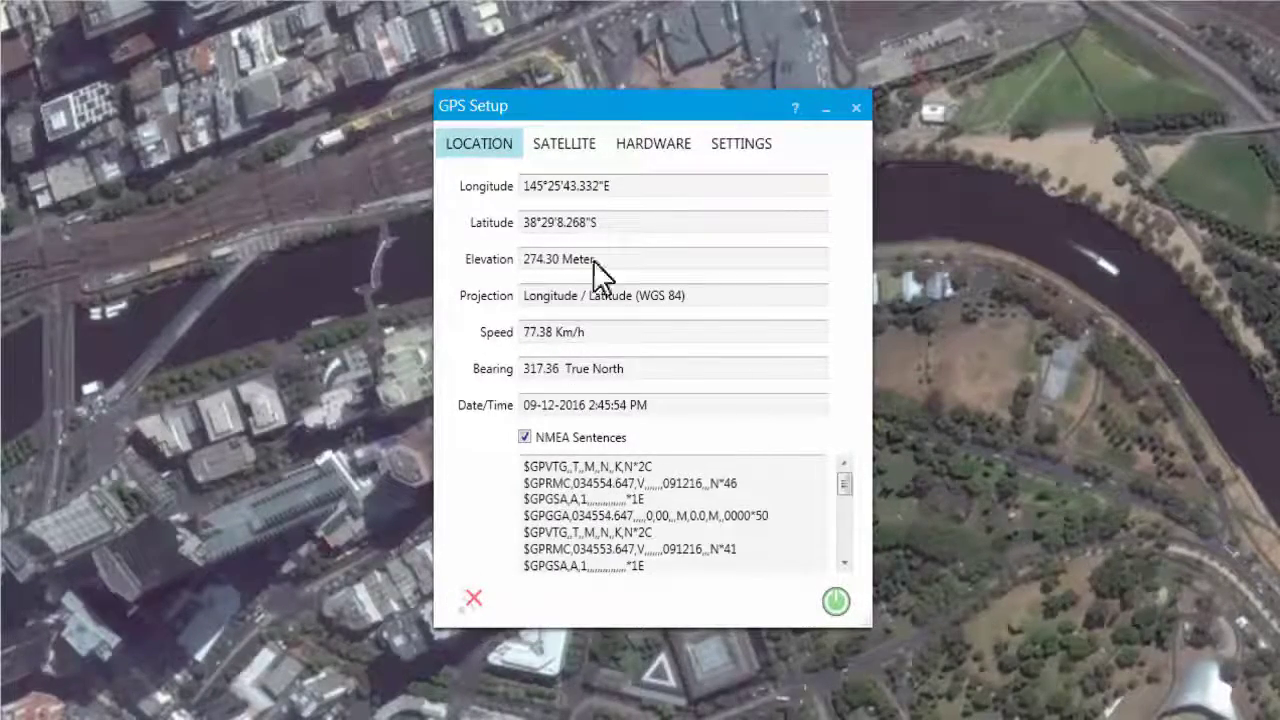
- Stop the GPS and change its hardware connection method to Log File
click(641, 147)
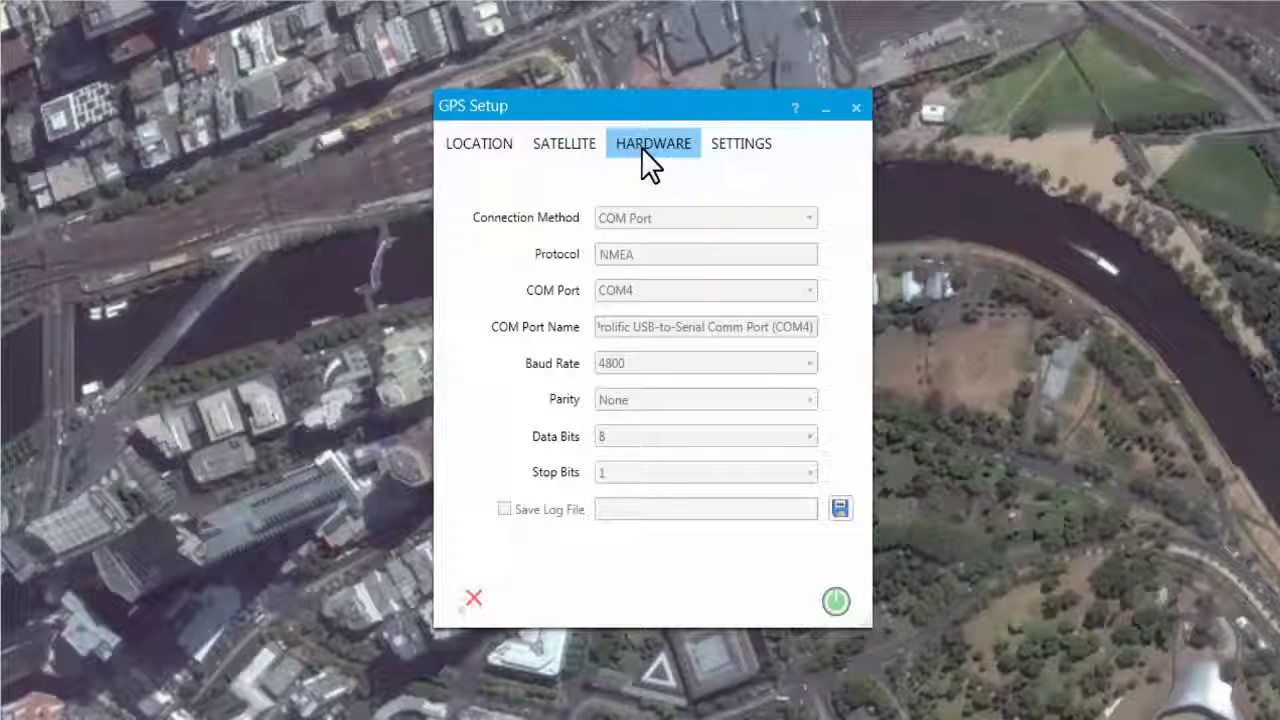
click(835, 601)
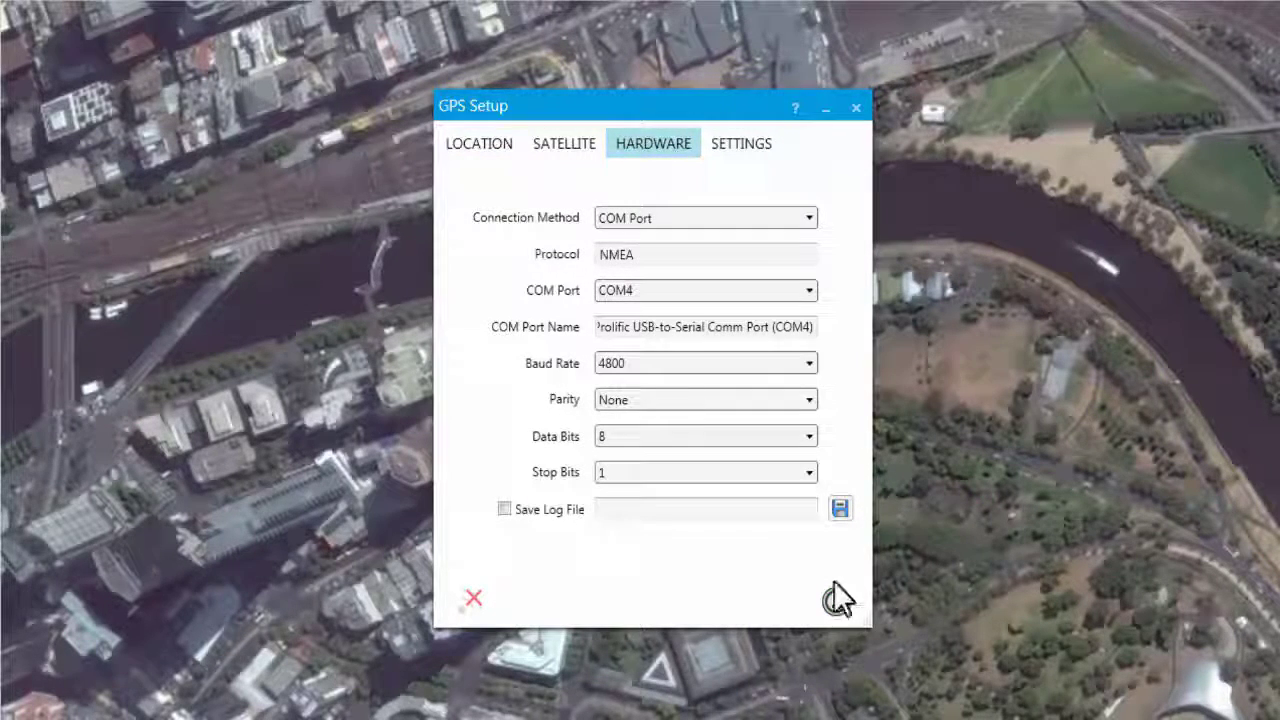
click(779, 214)
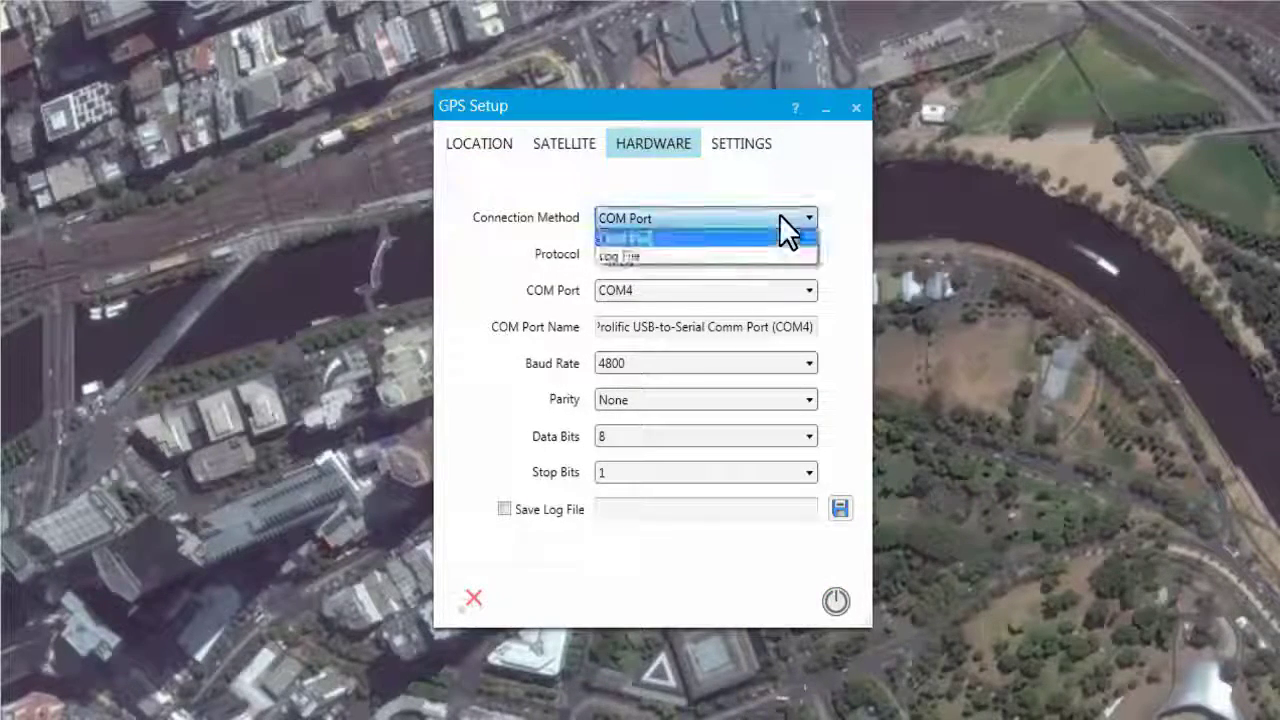
click(742, 252)
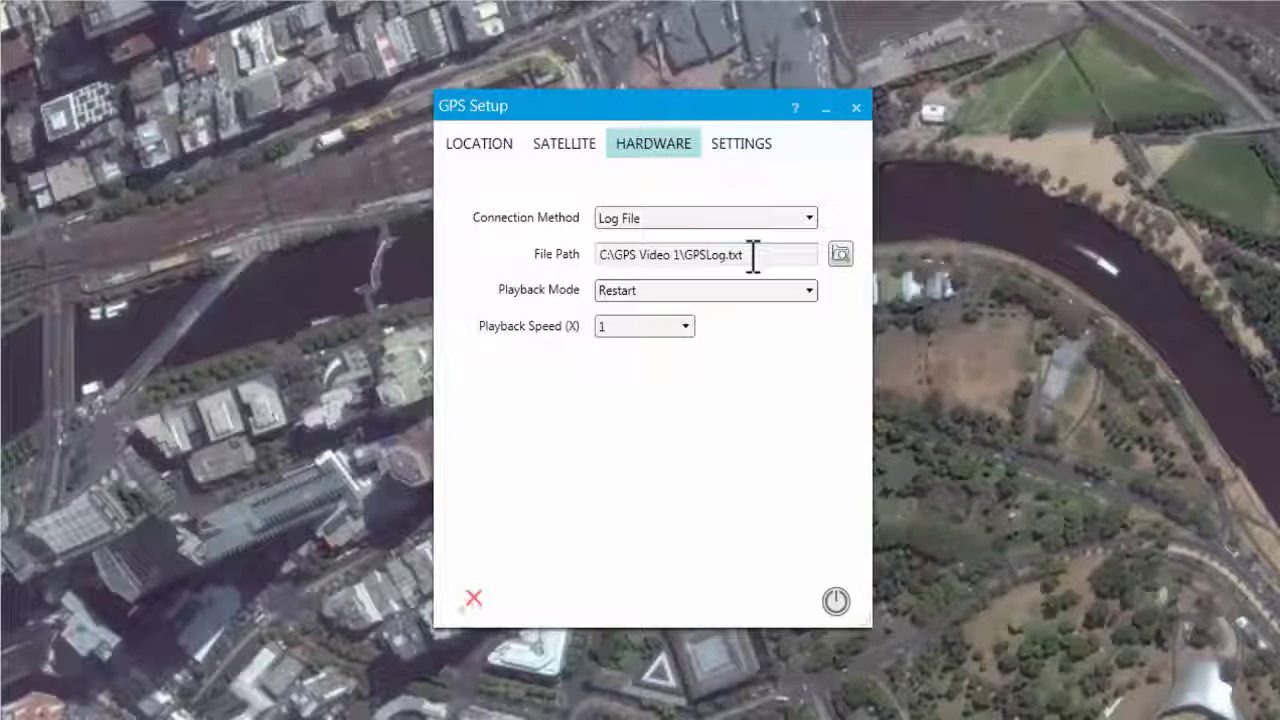
- Play back the GPS log file, examine the location and satellite readouts, and stop the playback
click(834, 598)
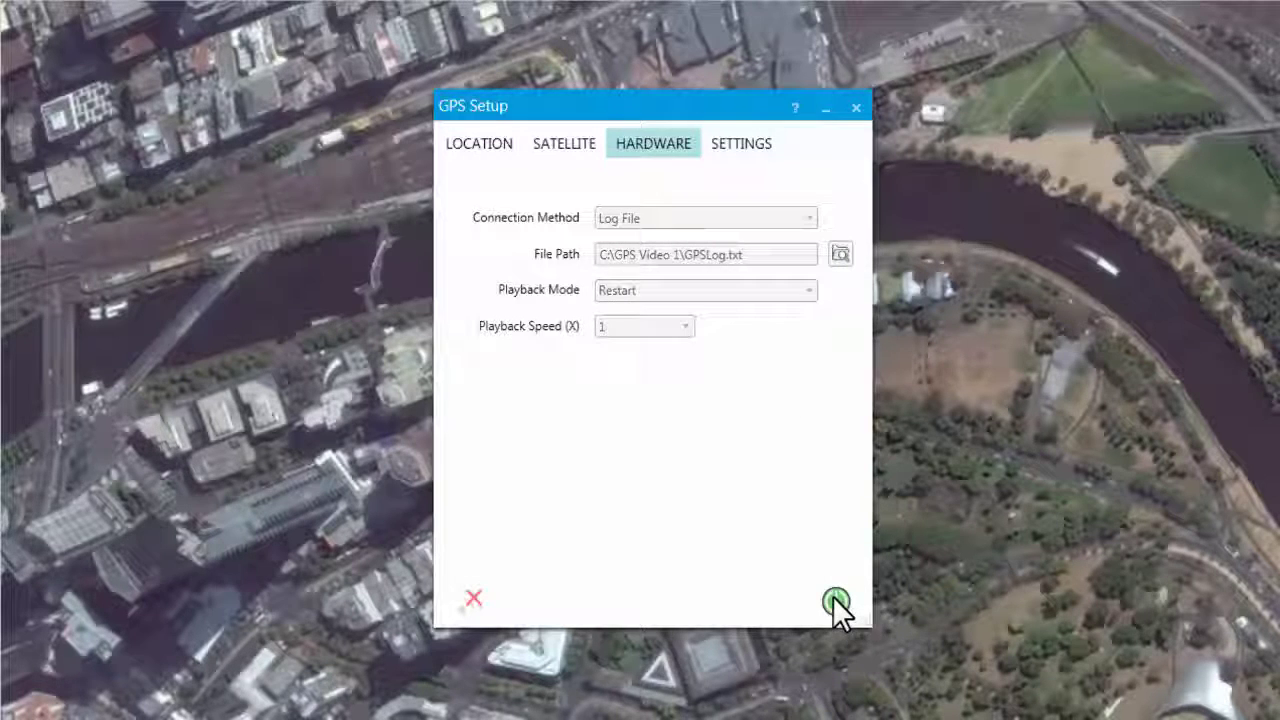
click(476, 143)
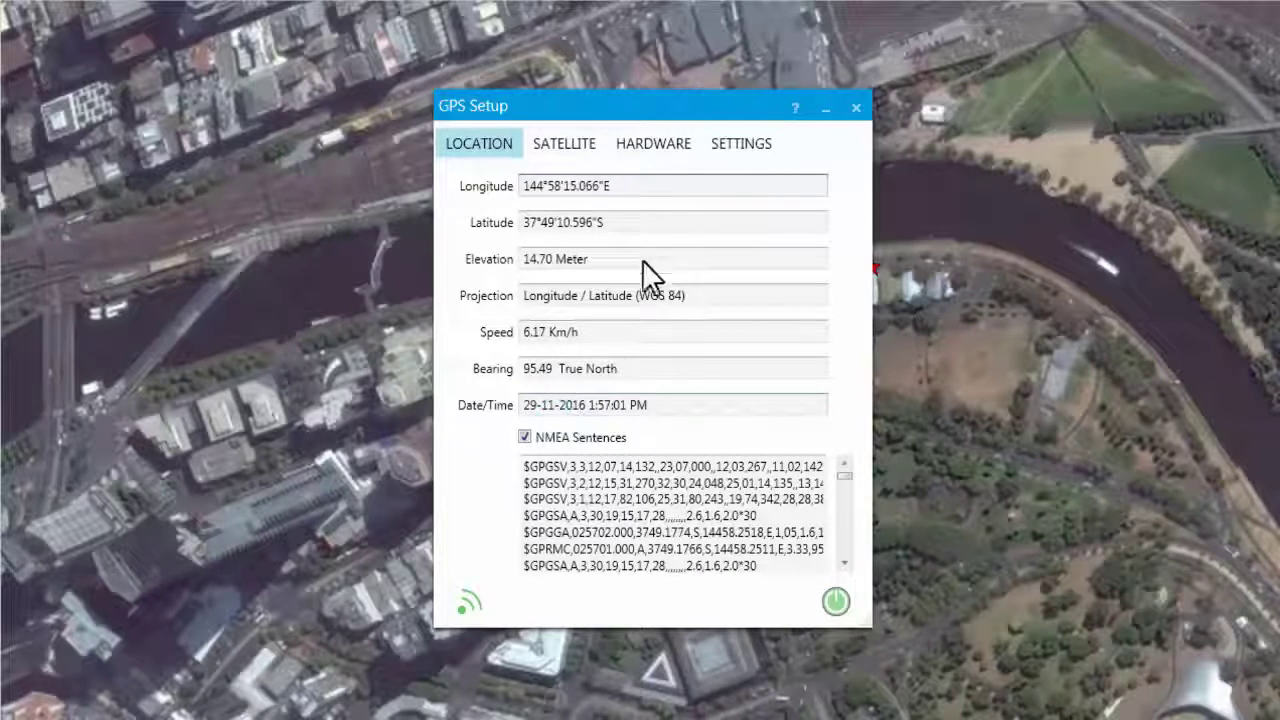
click(566, 147)
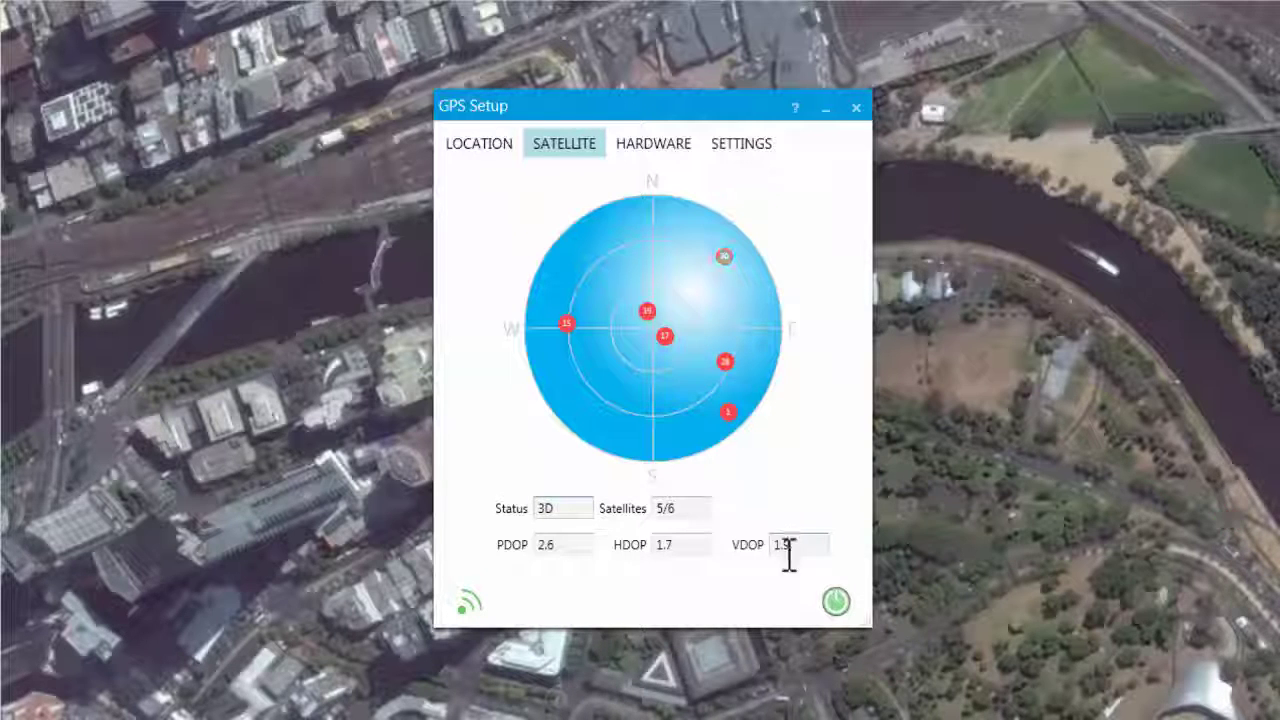
click(836, 602)
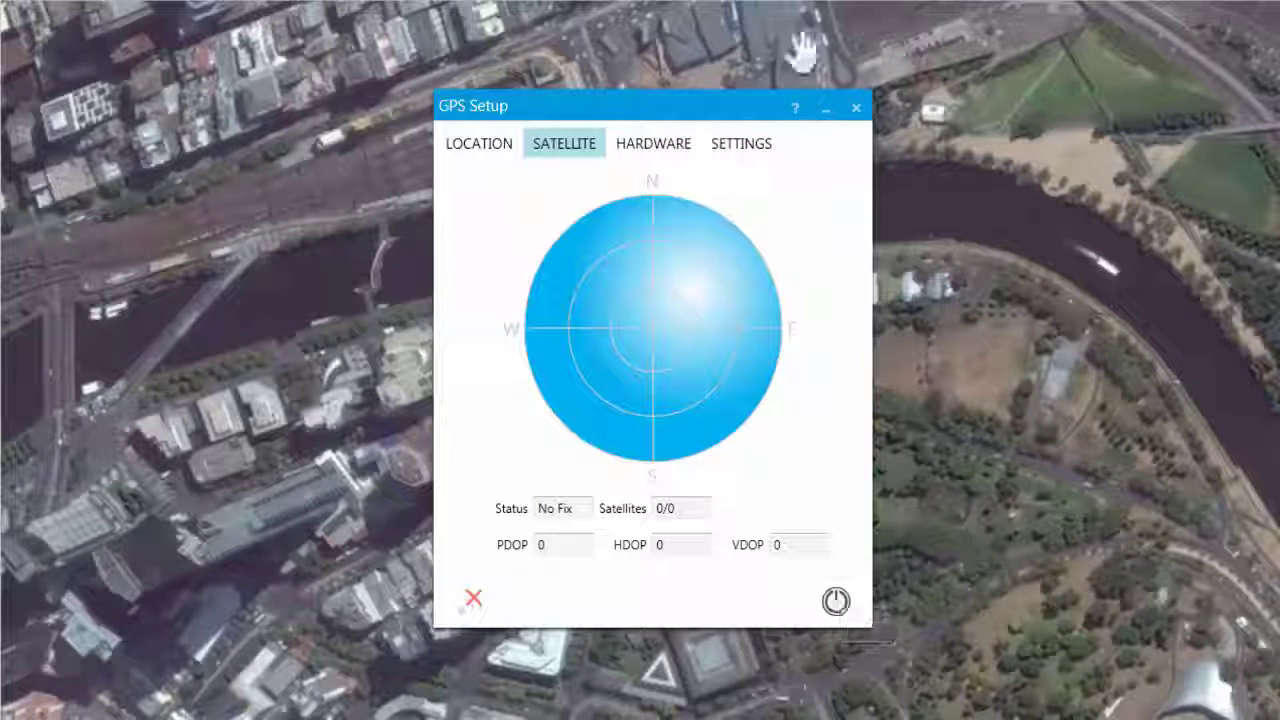
- Minimize the GPS Setup window, show and hide the Good_GPS_Line layer, and display the Bad_GPS_Line layer for comparison
click(824, 110)
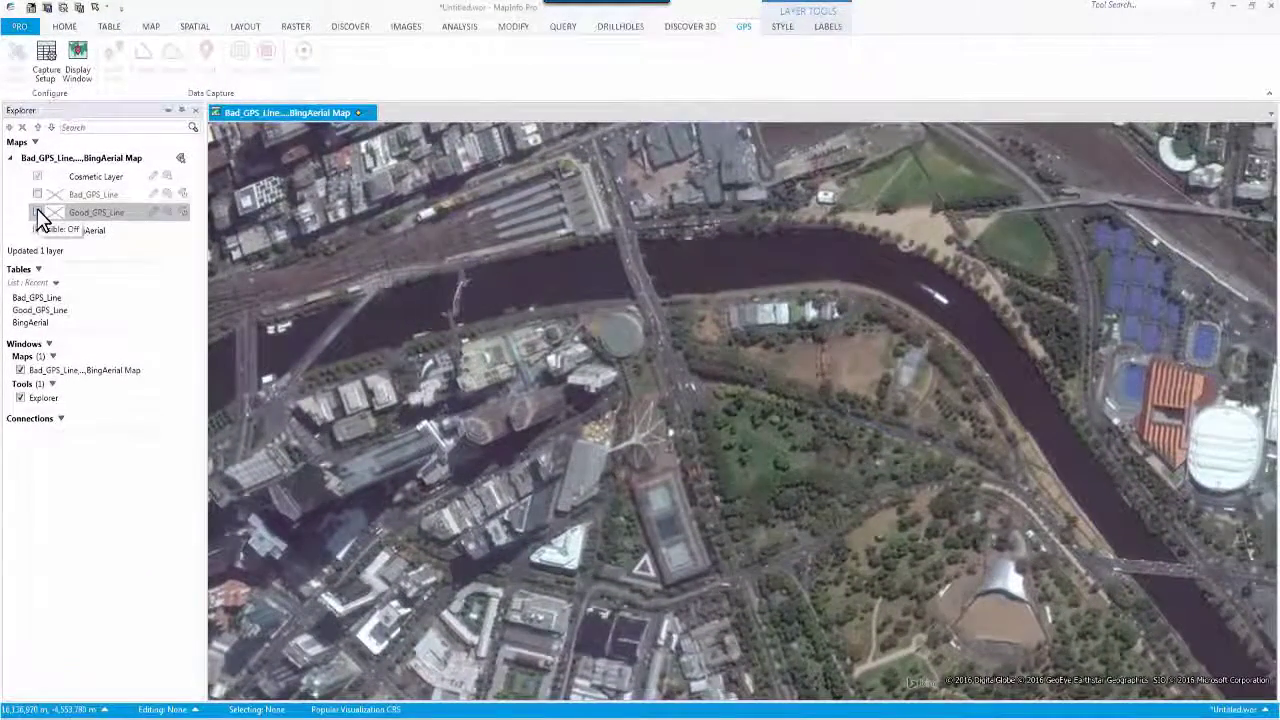
click(38, 213)
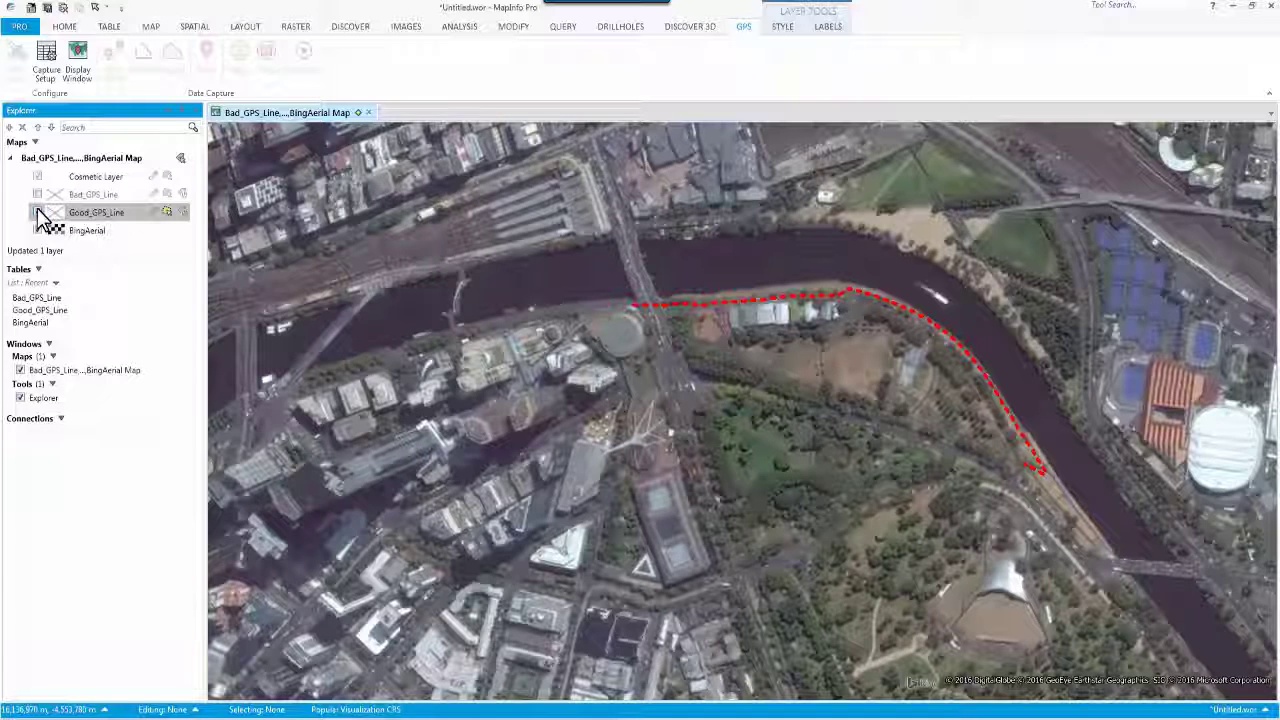
click(38, 212)
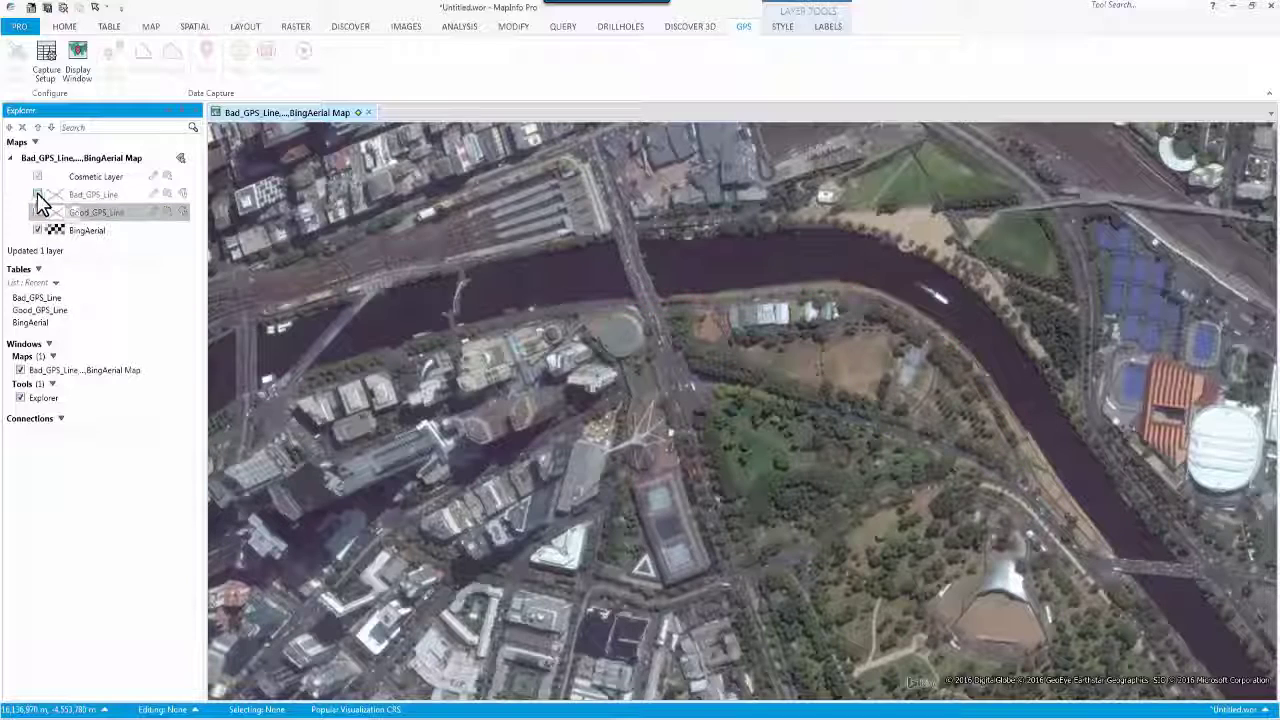
click(37, 195)
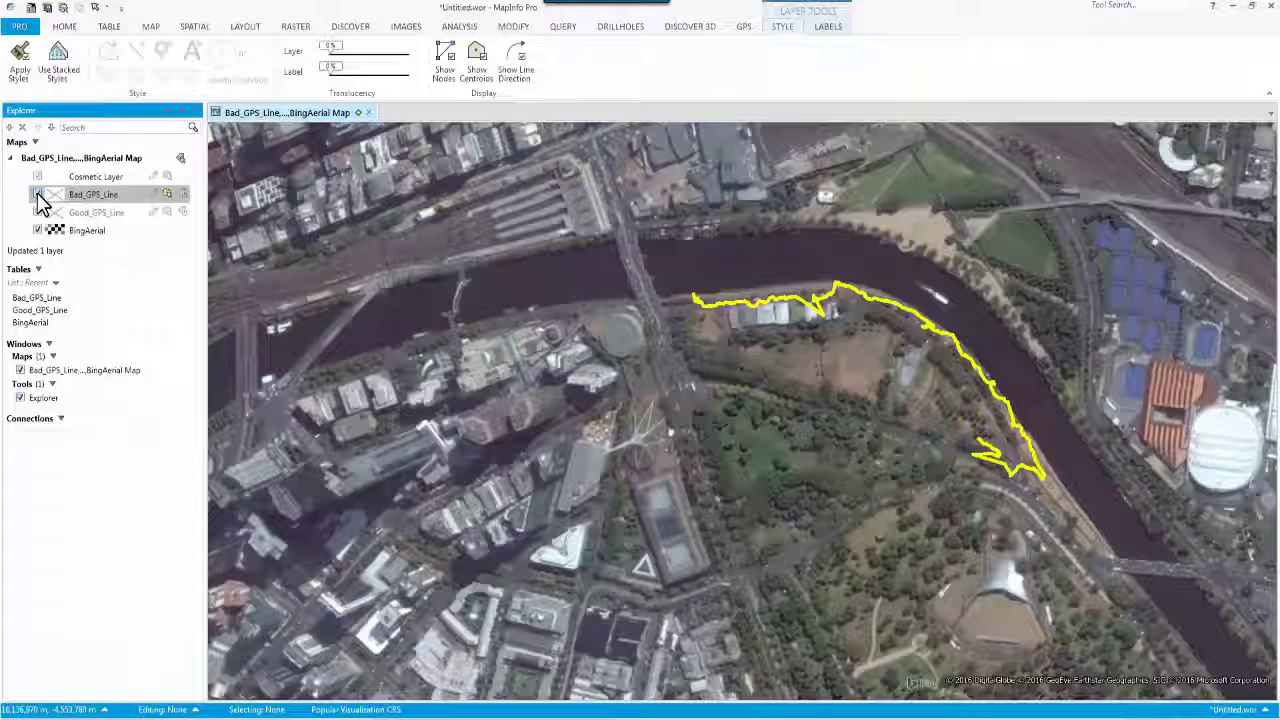